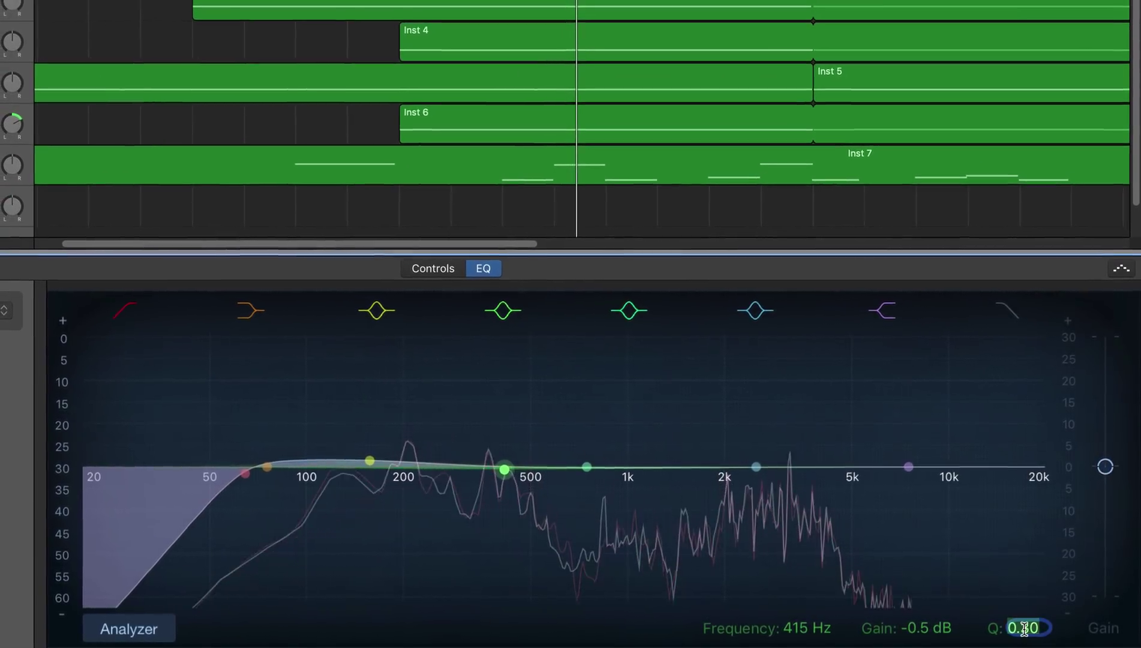
Step: Set the 415 Hz bell band's Q to 3.4 and cut it to about -4.5 dB
{"action": "type", "text": "3"}
{"action": "type", "text": ".4"}
{"action": "key", "text": "Return"}
{"action": "left_click_drag", "start_coordinate": [516, 479], "coordinate": [527, 503]}
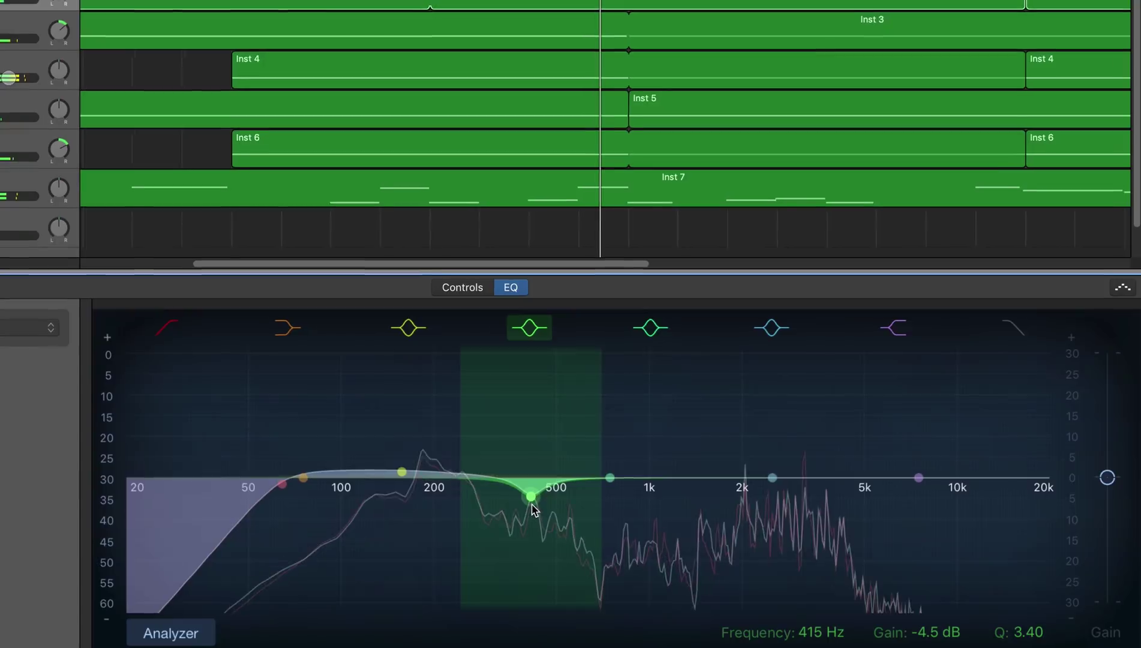
Step: Select the high shelf band and shift it to a lower frequency with a slight boost
{"action": "left_click", "coordinate": [898, 331]}
{"action": "left_click", "coordinate": [900, 336]}
{"action": "left_click_drag", "start_coordinate": [922, 478], "coordinate": [867, 467]}
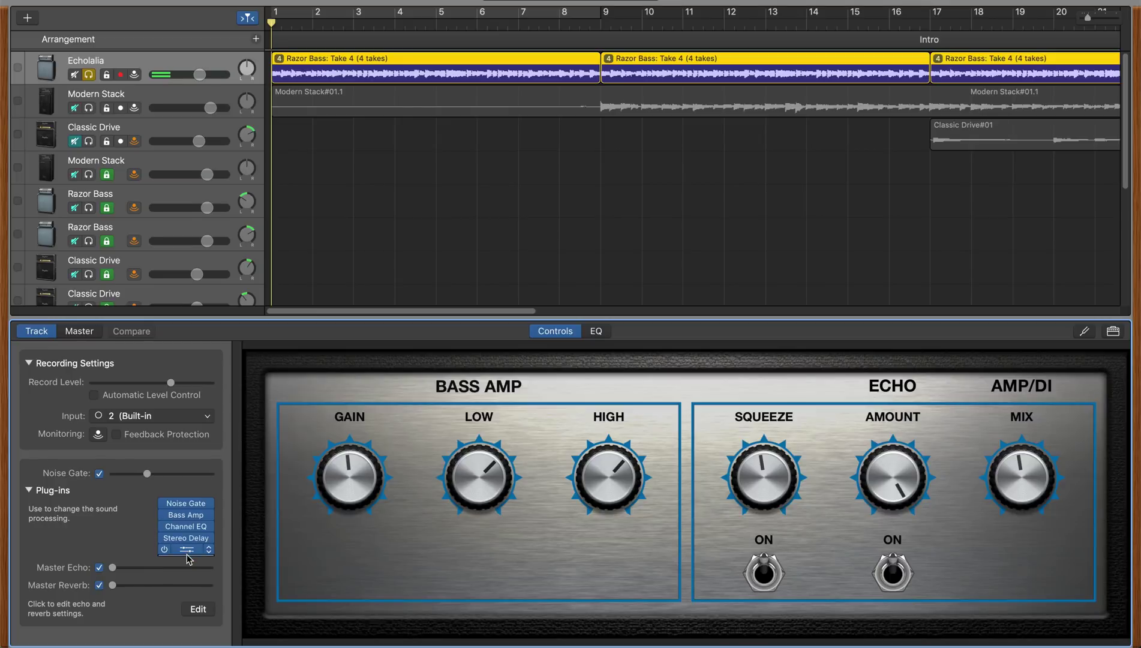
Step: Add a Channel EQ plug-in in the empty plug-in slot of the Echolalia track
{"action": "left_click", "coordinate": [187, 551]}
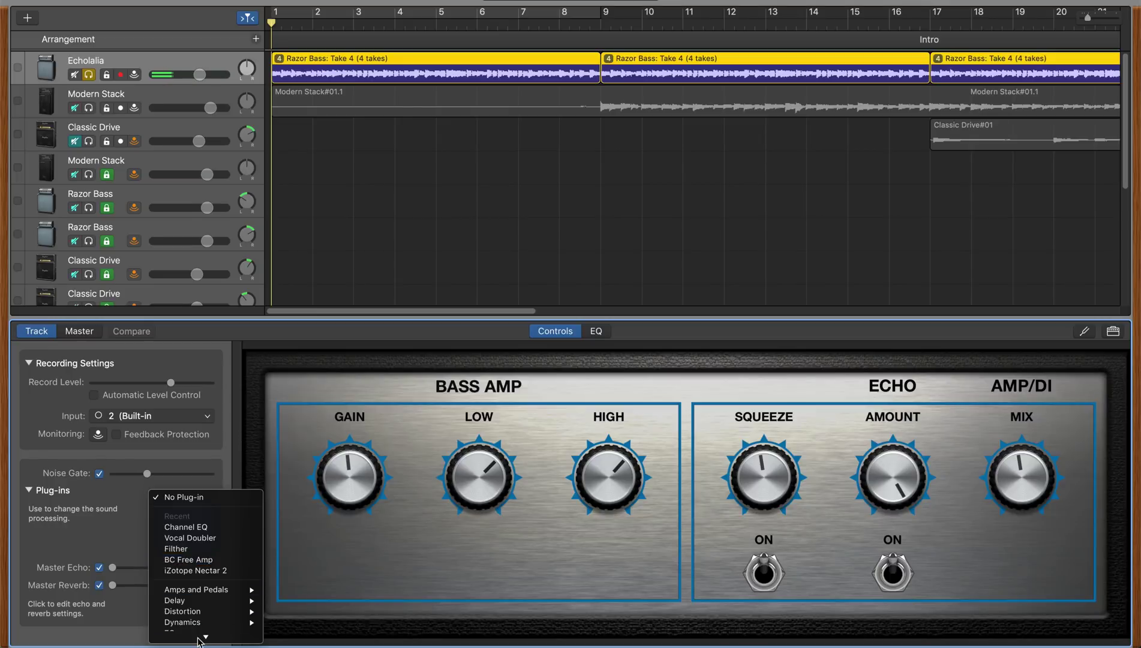
{"action": "mouse_move", "coordinate": [198, 548]}
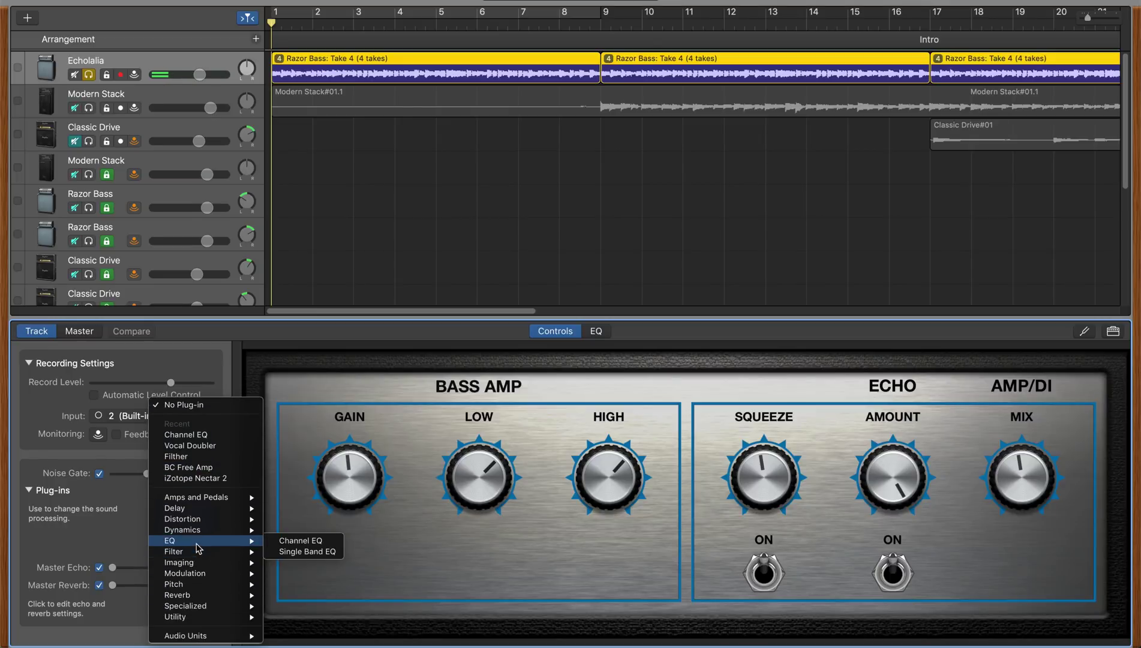
{"action": "left_click", "coordinate": [287, 541]}
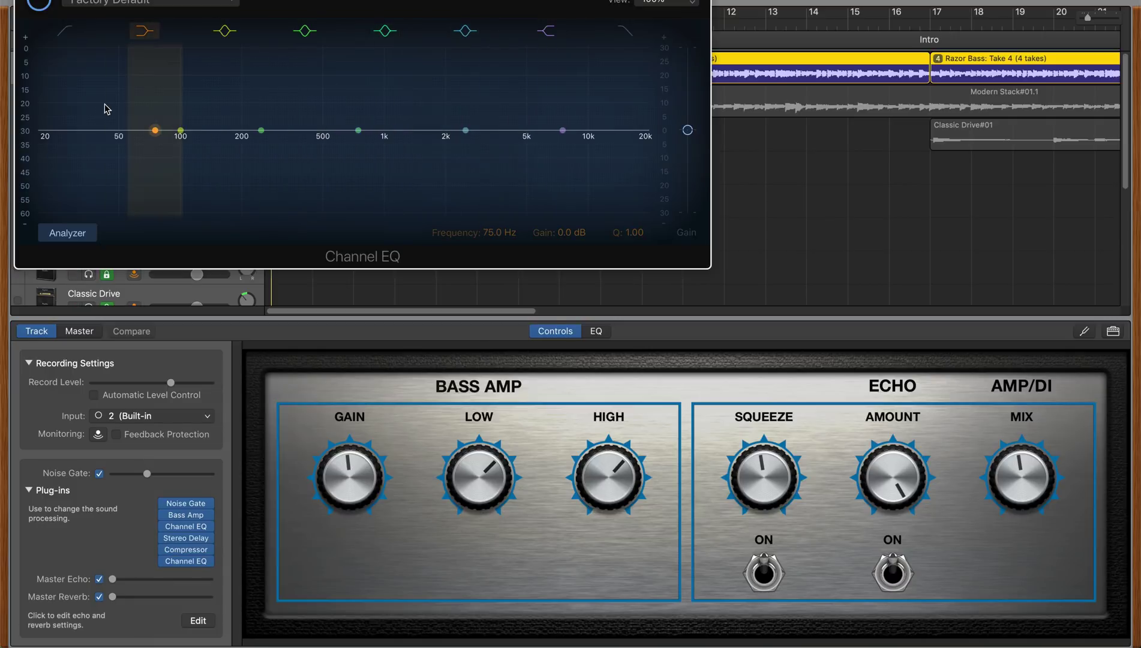
Step: Show the track EQ and enable the high-pass band with a Q of about 0.48 and the low-pass band with about 0.64
{"action": "left_click", "coordinate": [598, 333]}
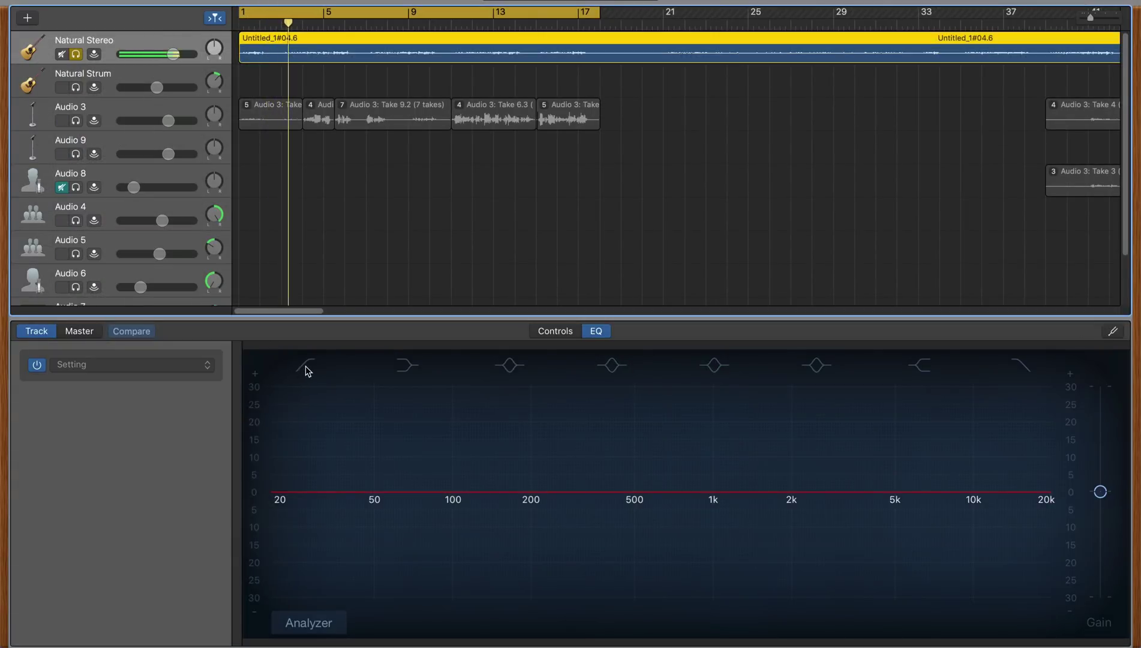
{"action": "left_click", "coordinate": [306, 367]}
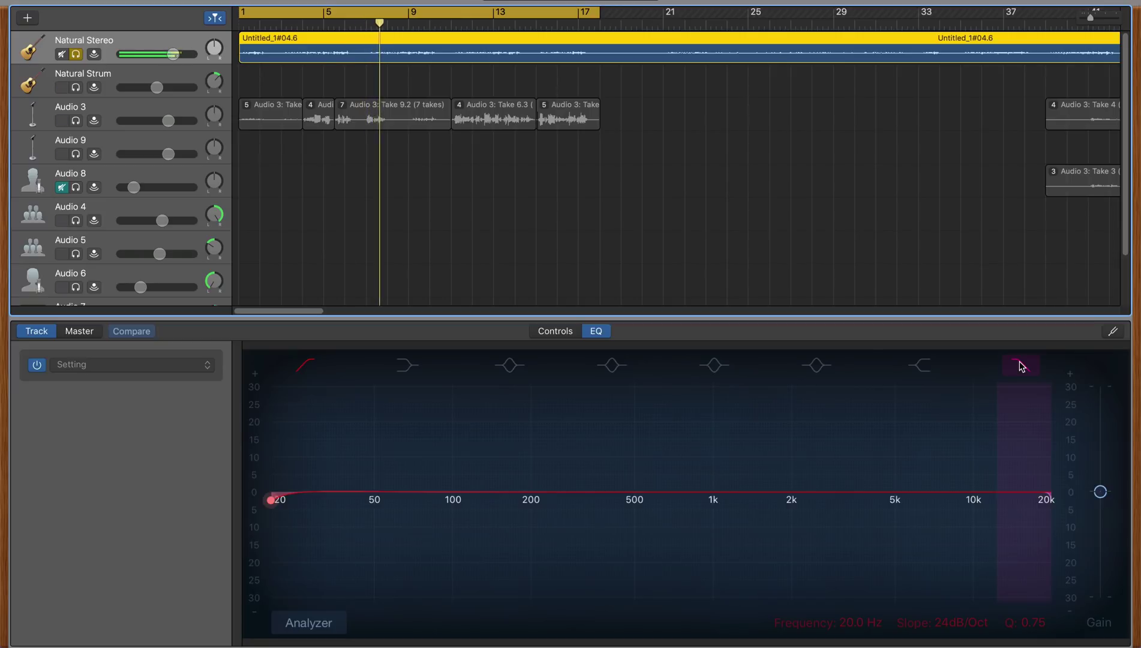
{"action": "mouse_move", "coordinate": [272, 503]}
{"action": "left_mouse_down"}
{"action": "mouse_move", "coordinate": [824, 504]}
{"action": "mouse_move", "coordinate": [339, 538]}
{"action": "mouse_move", "coordinate": [275, 519]}
{"action": "left_mouse_up"}
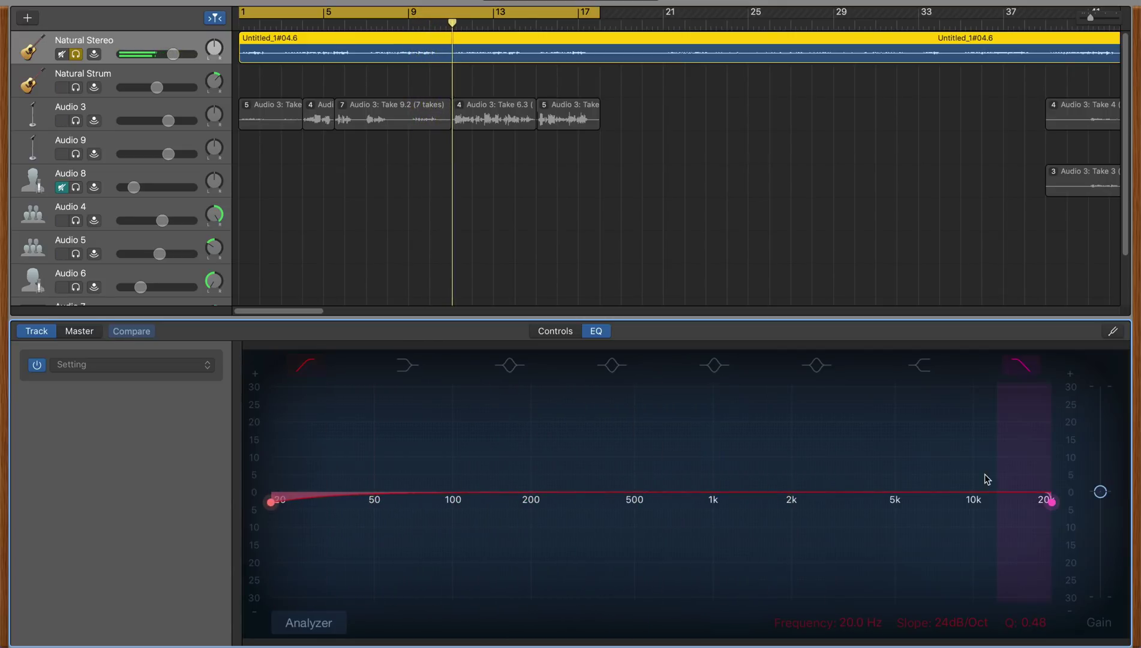
{"action": "mouse_move", "coordinate": [1049, 501]}
{"action": "left_mouse_down"}
{"action": "mouse_move", "coordinate": [352, 500]}
{"action": "mouse_move", "coordinate": [1067, 504]}
{"action": "left_mouse_up"}
{"action": "key", "text": "Return"}
Step: Enable both shelf bands, audition boosts of +14 dB at 85 Hz and +7 dB at 1900 Hz, and return both to about flat
{"action": "left_click", "coordinate": [407, 368]}
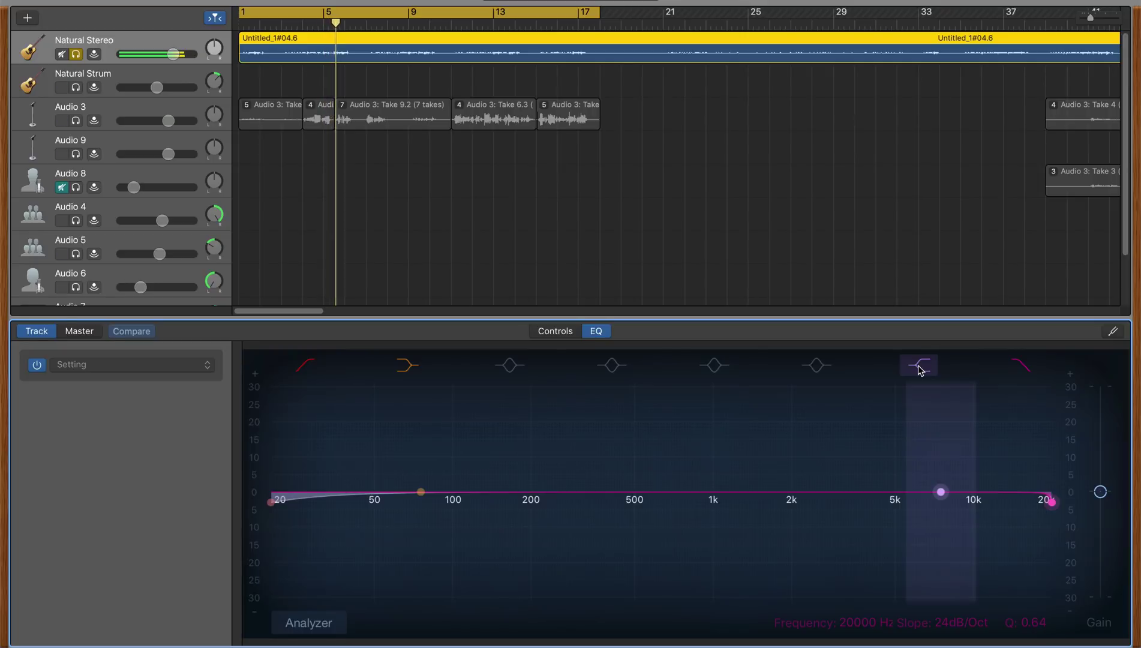
{"action": "left_click_drag", "start_coordinate": [421, 494], "coordinate": [434, 427]}
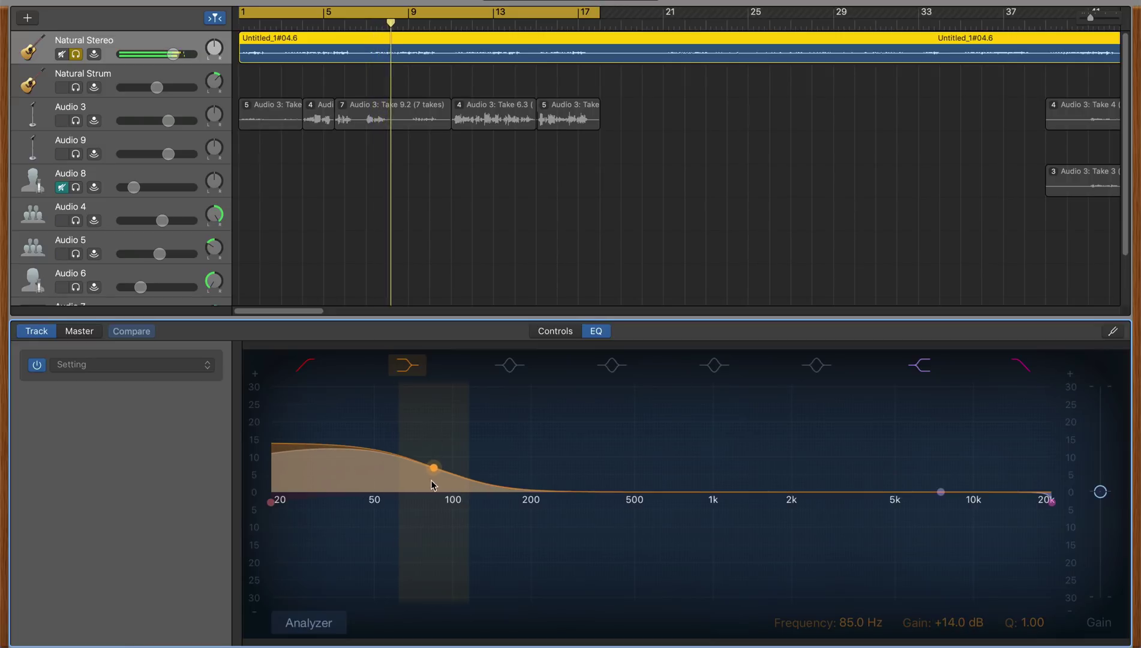
{"action": "left_click_drag", "start_coordinate": [434, 470], "coordinate": [431, 535]}
{"action": "left_click_drag", "start_coordinate": [946, 495], "coordinate": [774, 457]}
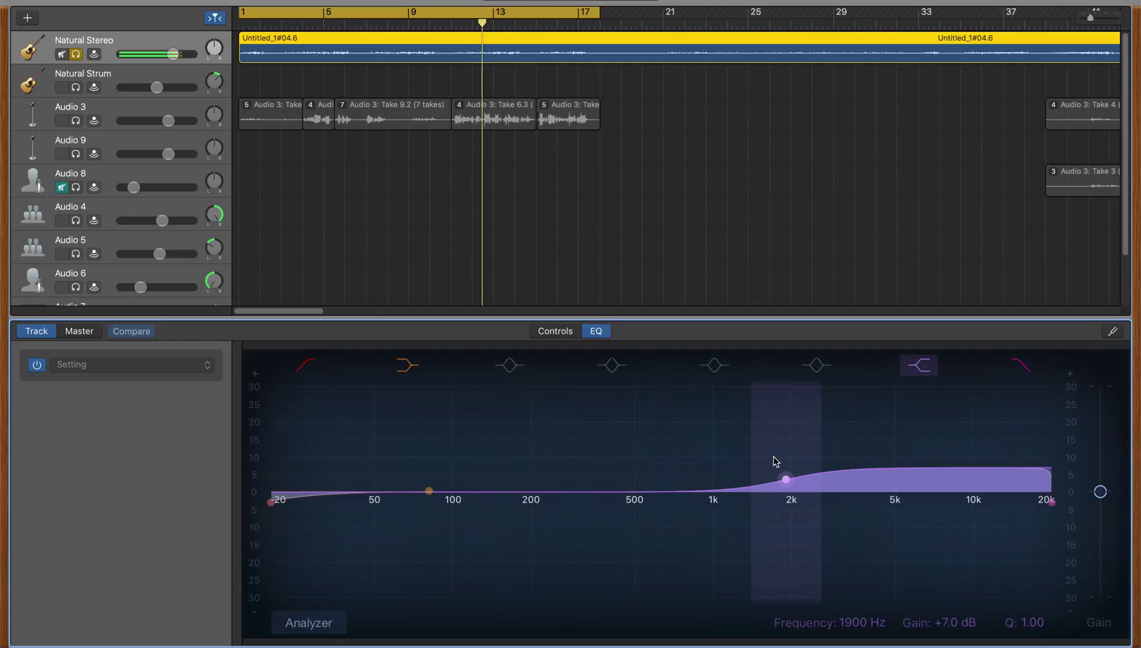
{"action": "left_click_drag", "start_coordinate": [777, 461], "coordinate": [946, 494]}
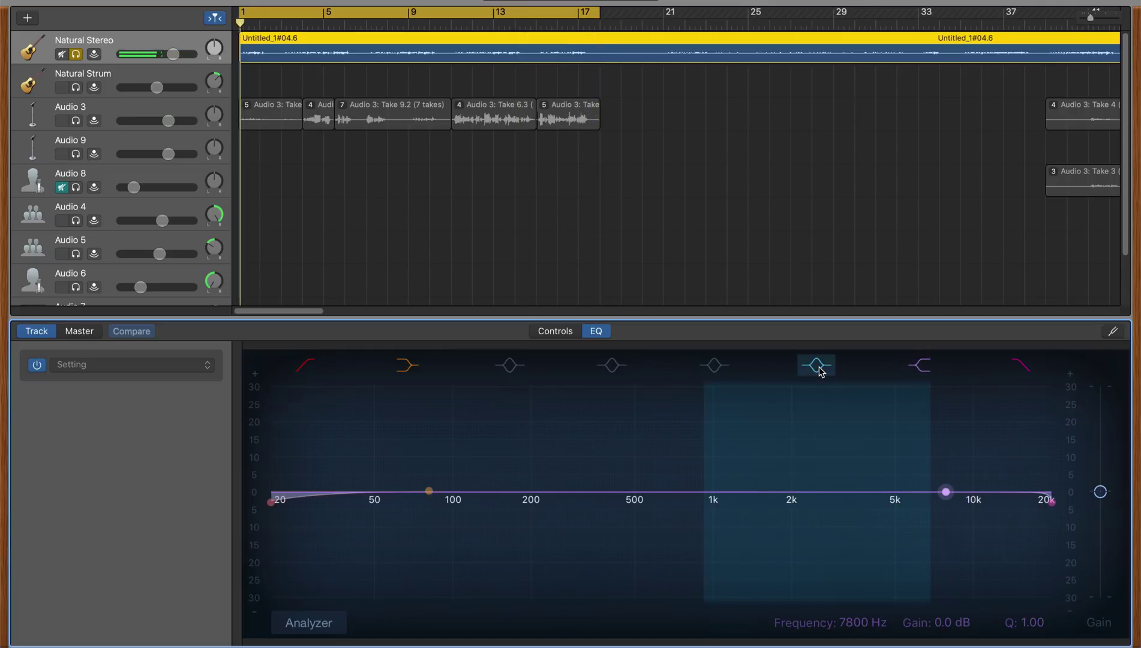
Step: Turn on all four bell bands in the Natural Stereo track's EQ
{"action": "left_click", "coordinate": [820, 368]}
{"action": "left_click", "coordinate": [715, 366]}
{"action": "left_click", "coordinate": [609, 367]}
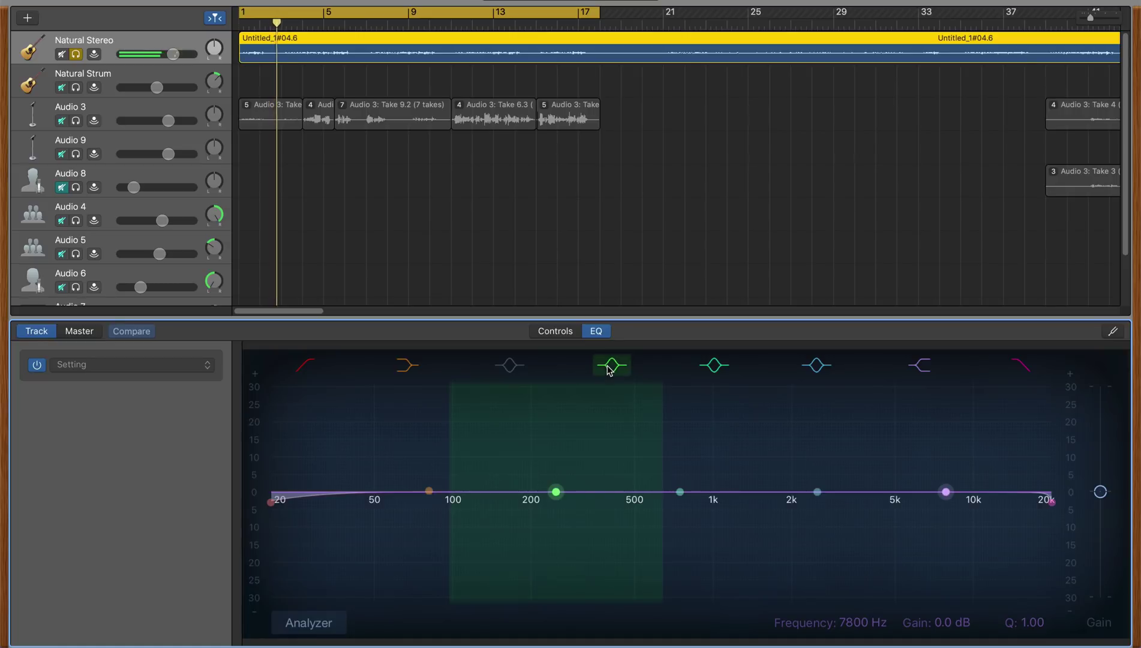
{"action": "left_click", "coordinate": [511, 367]}
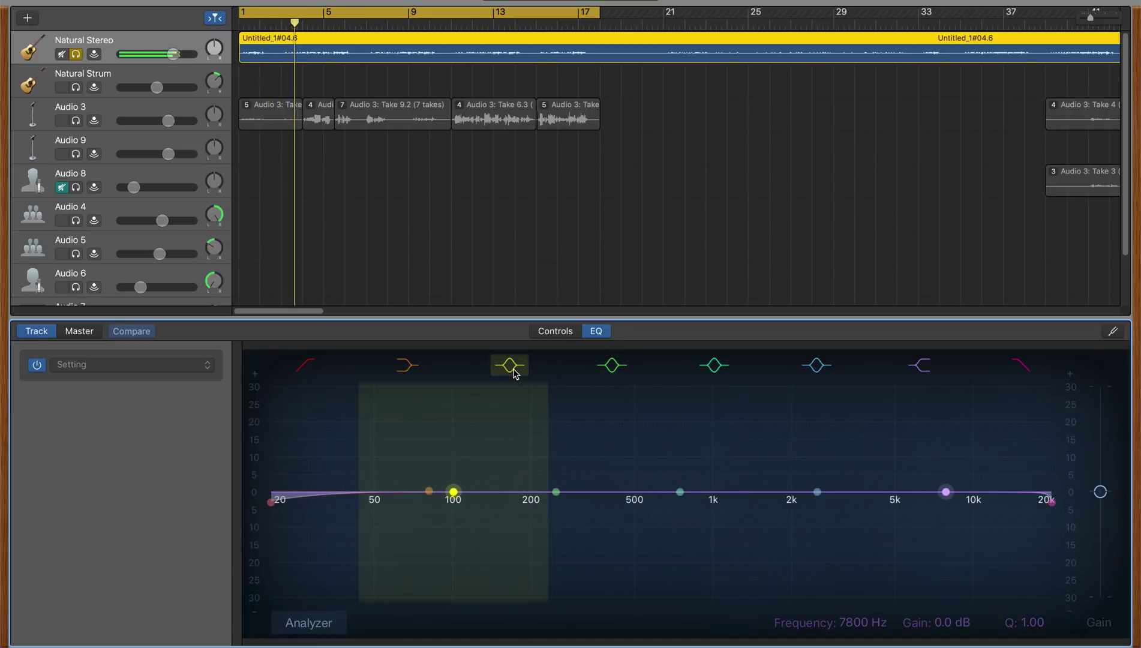
Step: Move the lowest bell band slightly above 100 Hz with a small cut, and the highest bell band to 2200 Hz at 0 dB
{"action": "mouse_move", "coordinate": [480, 472]}
{"action": "left_mouse_down"}
{"action": "mouse_move", "coordinate": [467, 482]}
{"action": "mouse_move", "coordinate": [492, 411]}
{"action": "mouse_move", "coordinate": [502, 582]}
{"action": "mouse_move", "coordinate": [492, 456]}
{"action": "mouse_move", "coordinate": [485, 494]}
{"action": "left_mouse_up"}
{"action": "left_click", "coordinate": [818, 492]}
{"action": "mouse_move", "coordinate": [821, 494]}
{"action": "left_mouse_down"}
{"action": "mouse_move", "coordinate": [810, 403]}
{"action": "mouse_move", "coordinate": [815, 586]}
{"action": "mouse_move", "coordinate": [818, 408]}
{"action": "mouse_move", "coordinate": [809, 576]}
{"action": "mouse_move", "coordinate": [810, 418]}
{"action": "mouse_move", "coordinate": [806, 493]}
{"action": "left_mouse_up"}
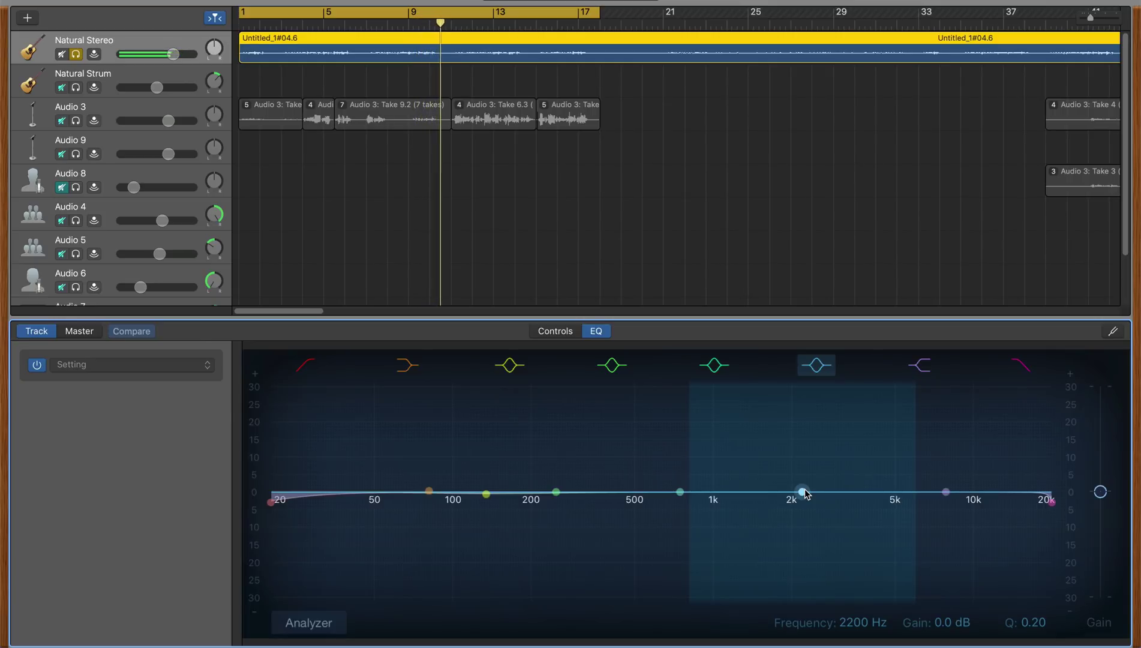
Step: Turn on the Analyzer and set the 2200 Hz bell band's Q to 2.5
{"action": "left_click", "coordinate": [311, 623]}
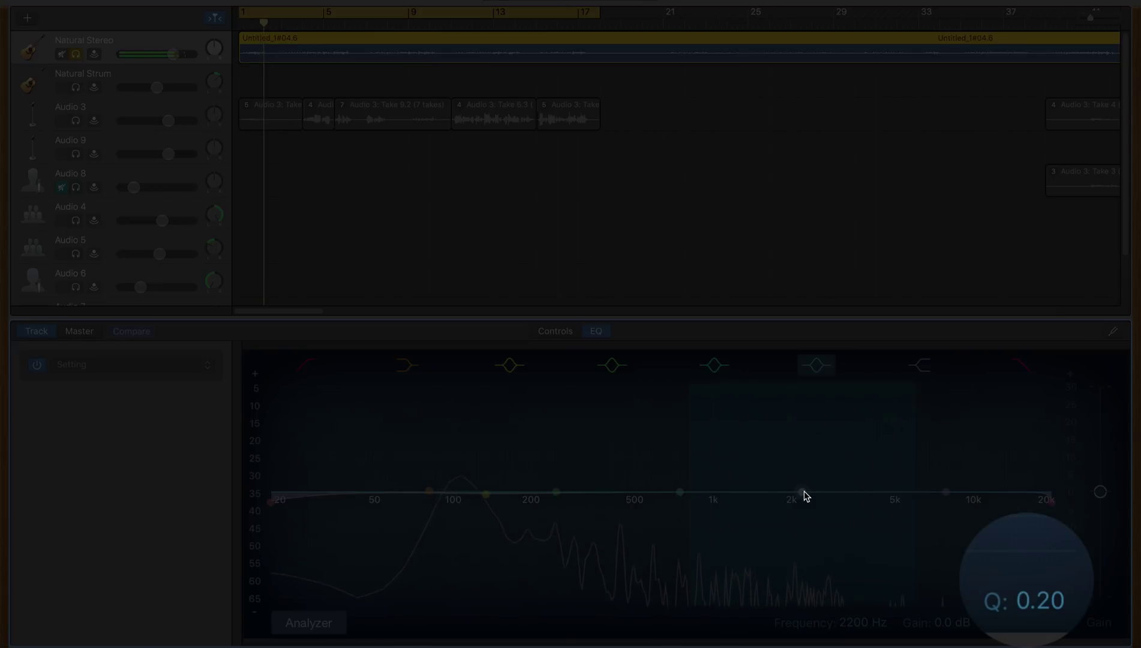
{"action": "double_click", "coordinate": [1047, 603]}
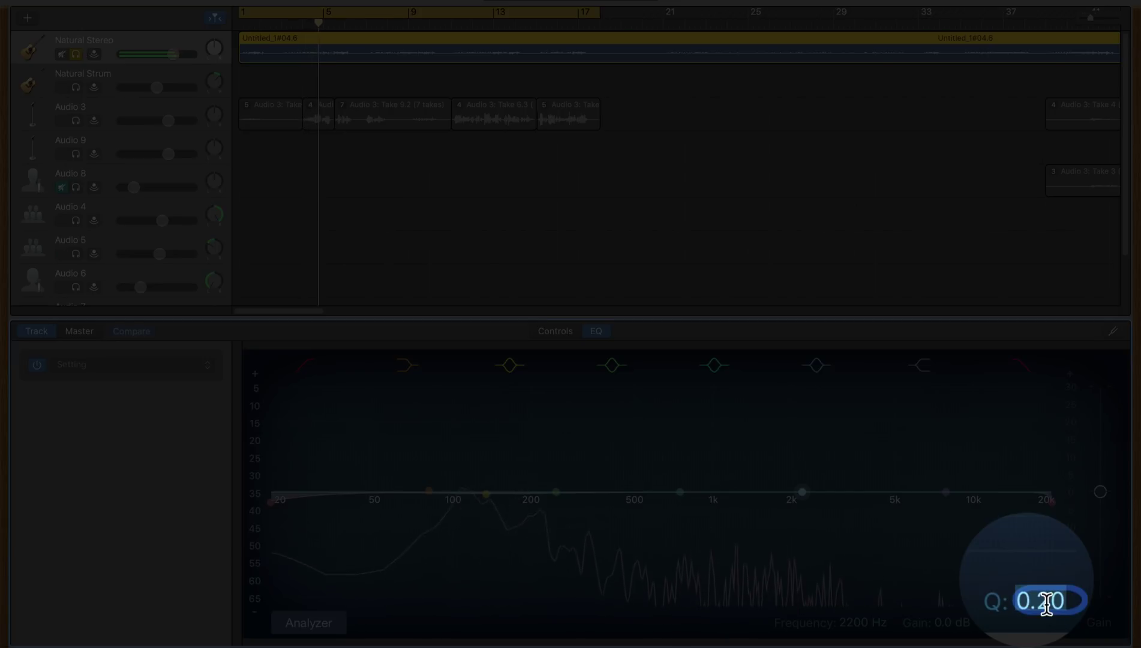
{"action": "type", "text": "2."}
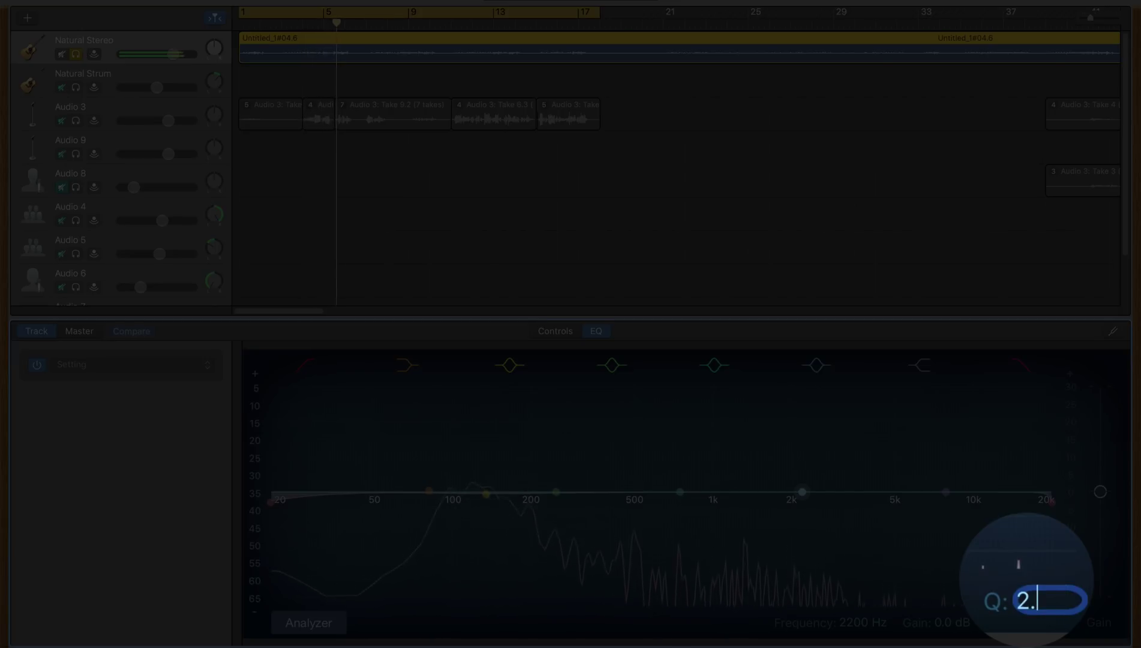
{"action": "type", "text": "5"}
{"action": "key", "text": "Return"}
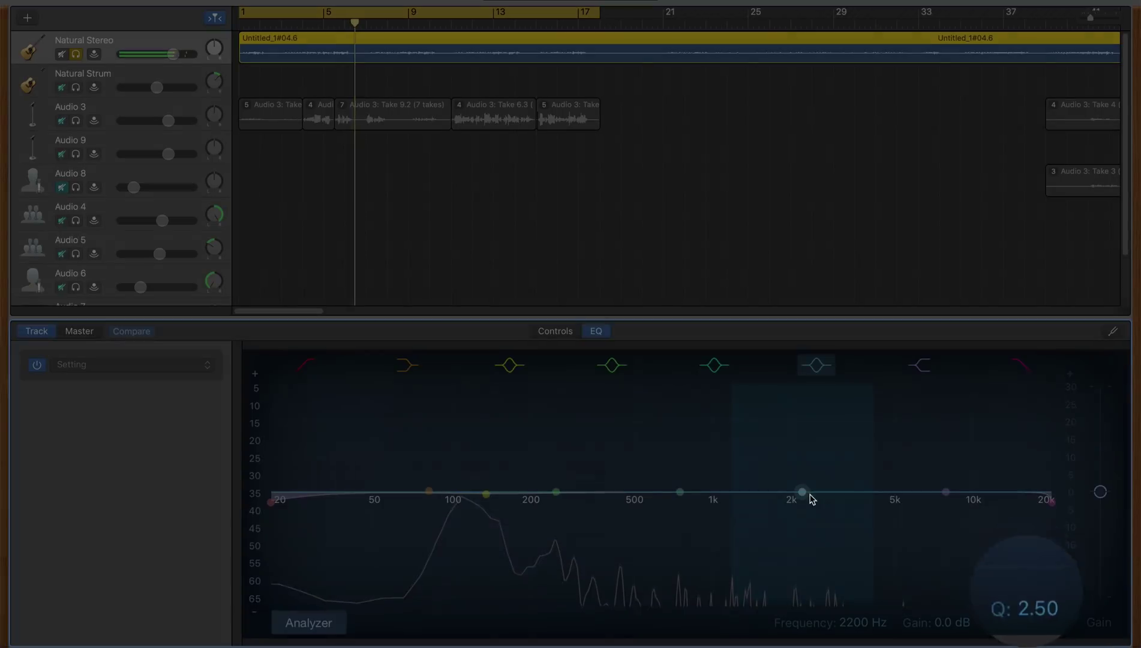
Step: Shift the highest bell band to about 2450 Hz with +0.5 dB gain, set its Q to 0.5, and fine-tune its position
{"action": "left_click_drag", "start_coordinate": [802, 491], "coordinate": [816, 465]}
{"action": "double_click", "coordinate": [1027, 622]}
{"action": "type", "text": "0"}
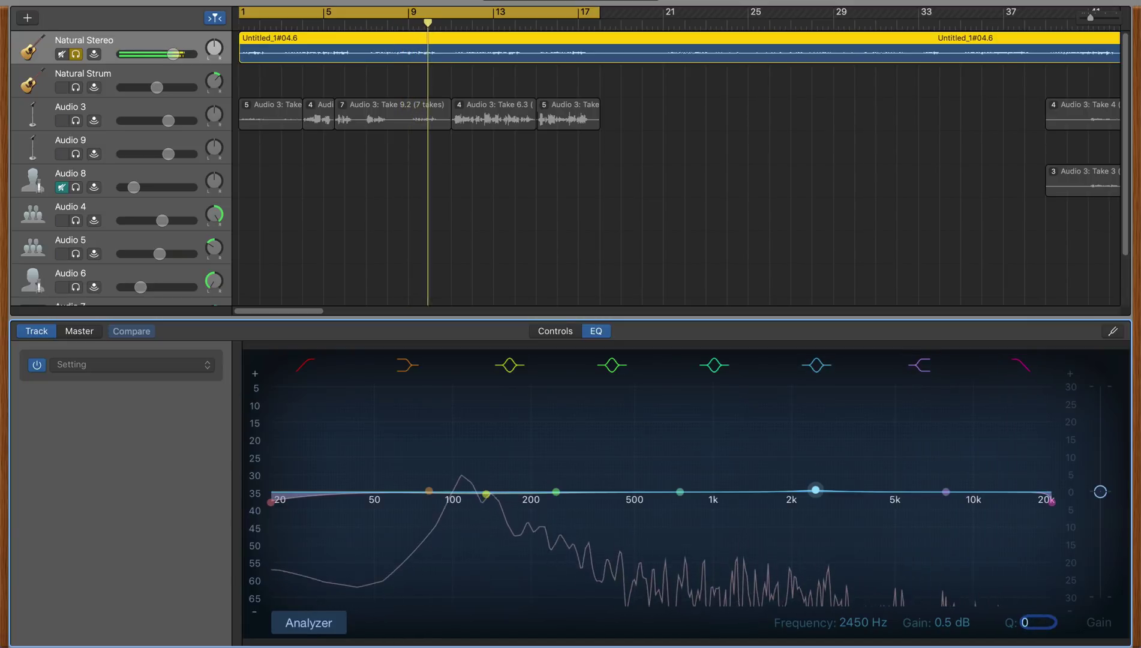
{"action": "type", "text": ".5"}
{"action": "key", "text": "Return"}
{"action": "mouse_move", "coordinate": [815, 487]}
{"action": "left_mouse_down"}
{"action": "mouse_move", "coordinate": [811, 408]}
{"action": "mouse_move", "coordinate": [822, 554]}
{"action": "mouse_move", "coordinate": [824, 497]}
{"action": "left_mouse_up"}
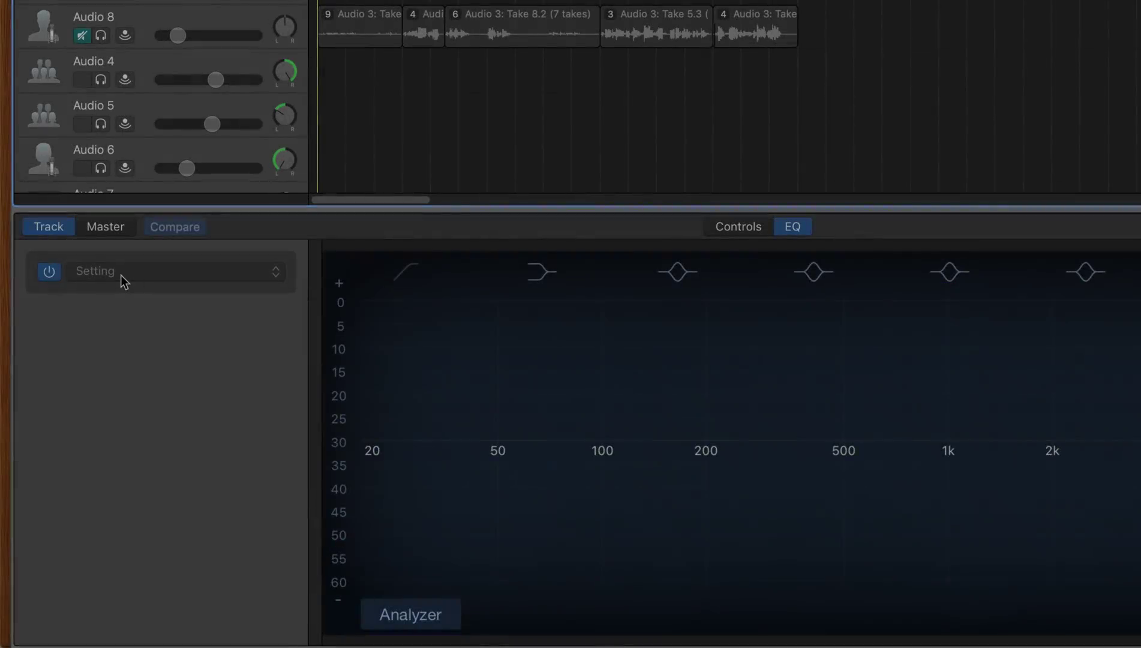
Step: Browse the Guitar, Voice and Drums categories of EQ presets
{"action": "left_click", "coordinate": [91, 366]}
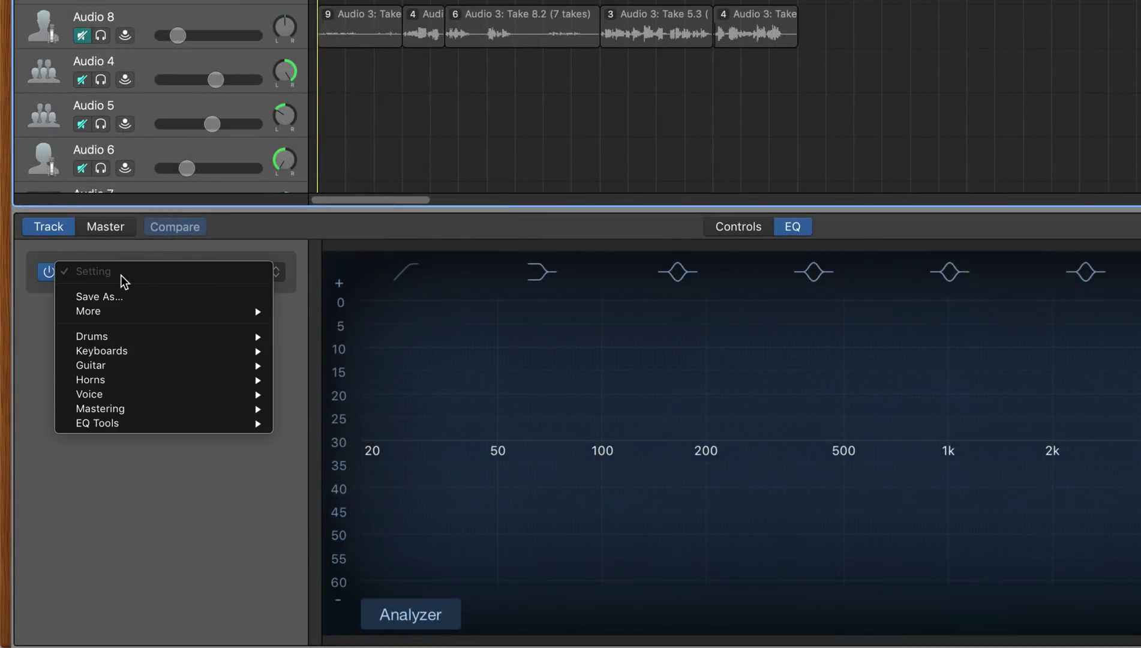
{"action": "mouse_move", "coordinate": [120, 367]}
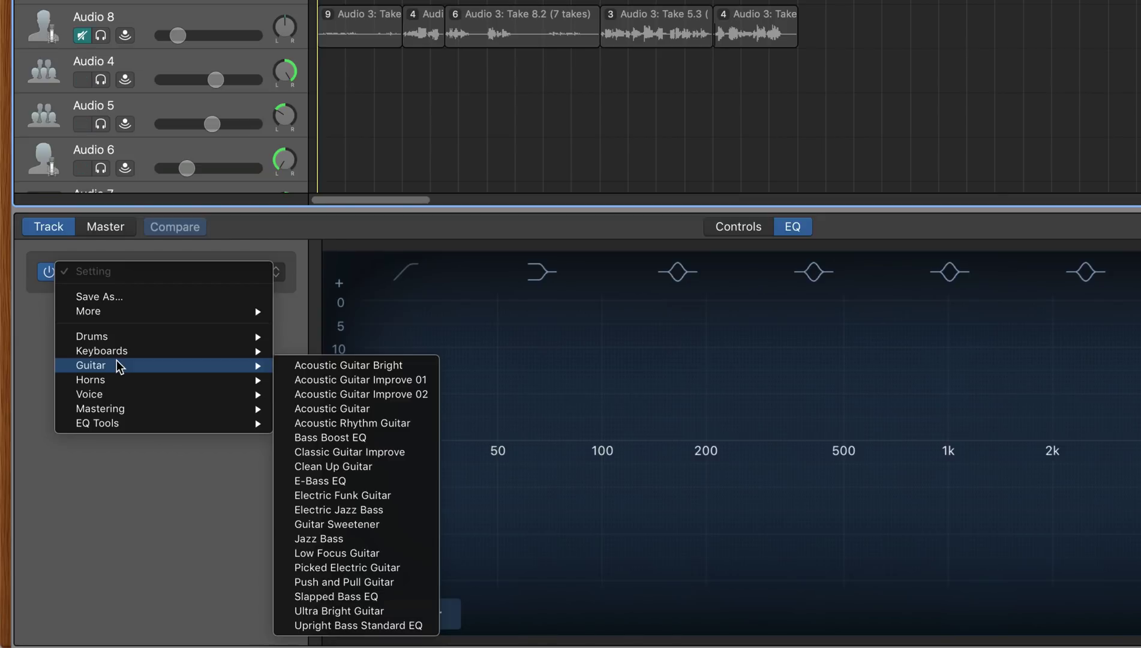
{"action": "mouse_move", "coordinate": [119, 399]}
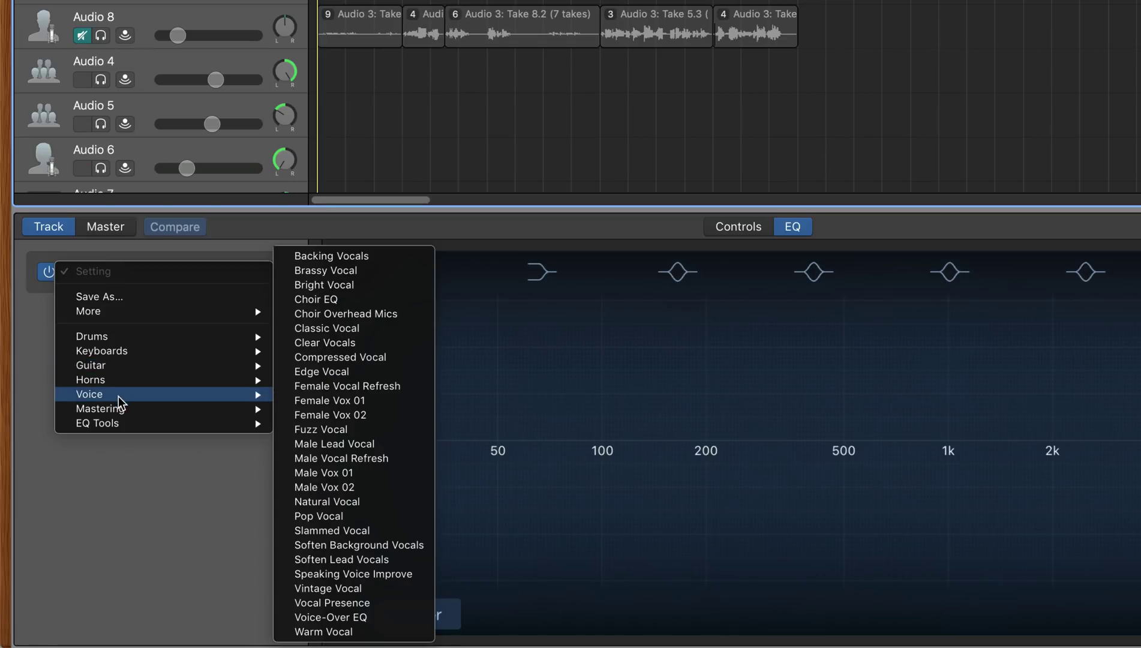
{"action": "mouse_move", "coordinate": [117, 341]}
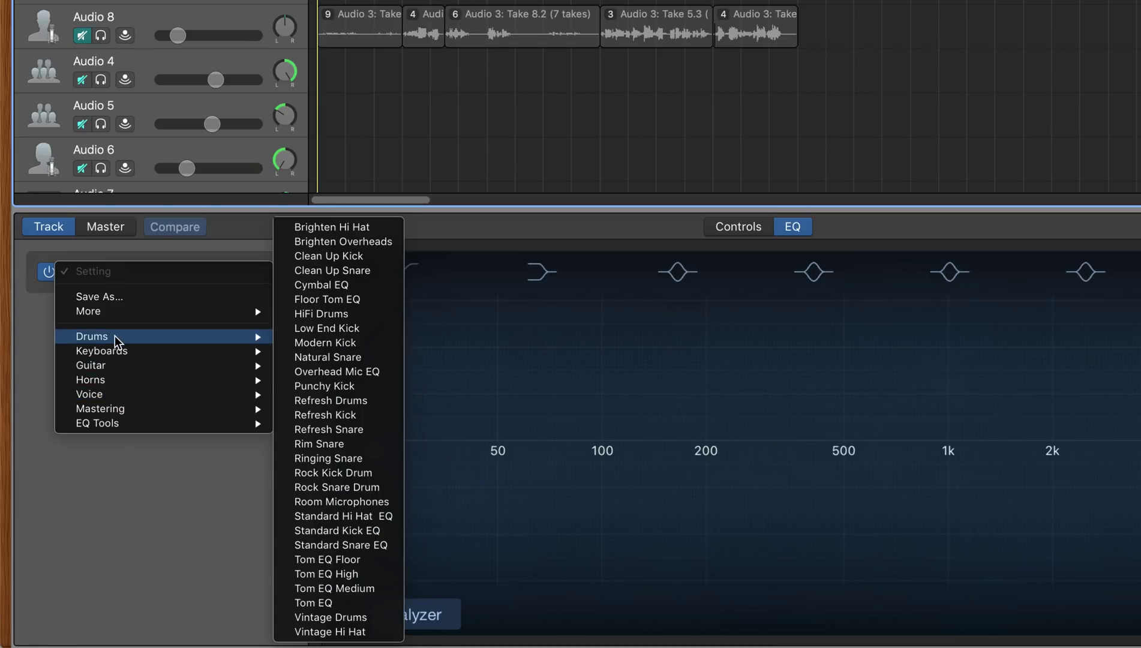
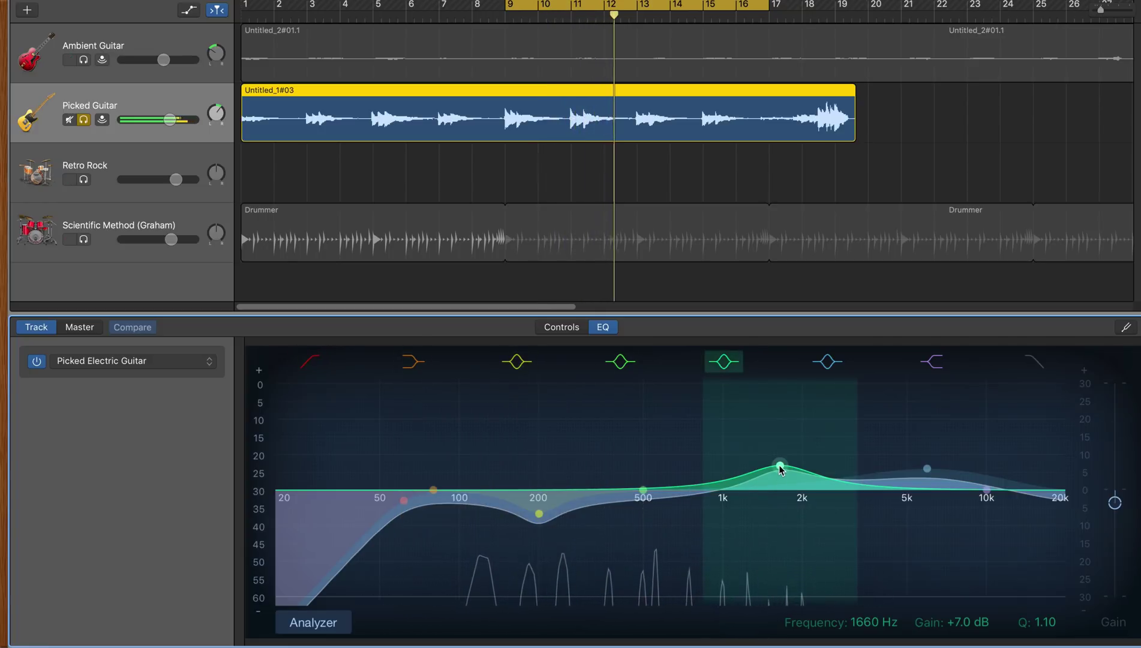
Step: Cut the Picked Guitar's 1660 Hz bell band to about -3.5 dB at 1860 Hz, set its Q to 2.5, and nudge it slightly lower
{"action": "left_click_drag", "start_coordinate": [781, 469], "coordinate": [792, 518]}
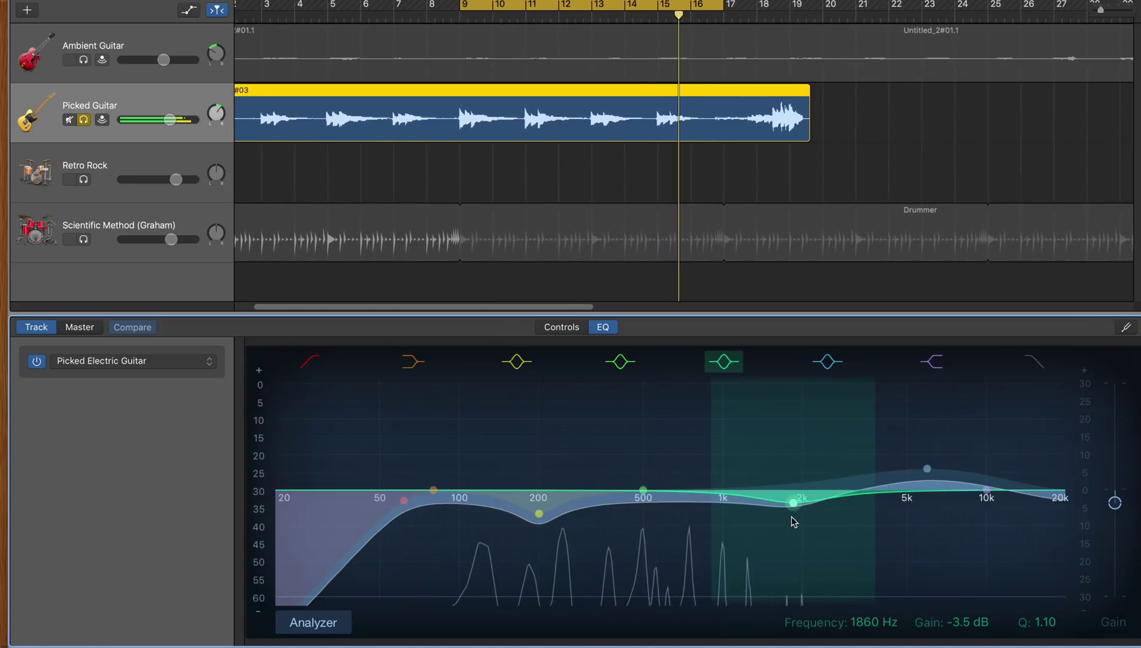
{"action": "double_click", "coordinate": [1050, 622]}
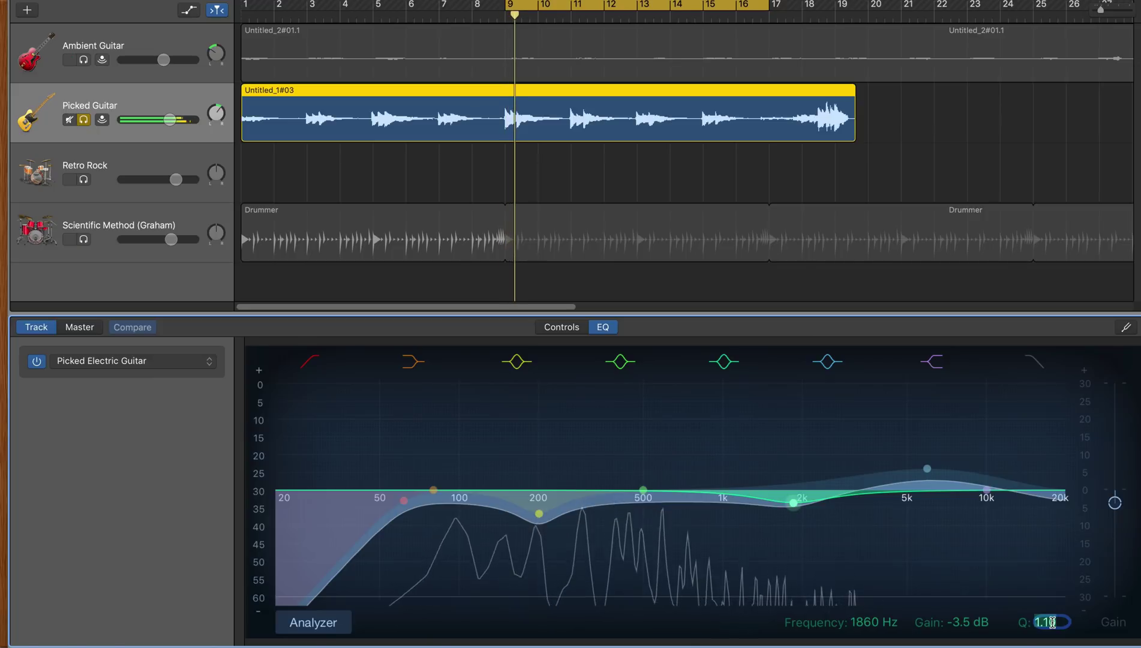
{"action": "type", "text": "2.5"}
{"action": "key", "text": "Return"}
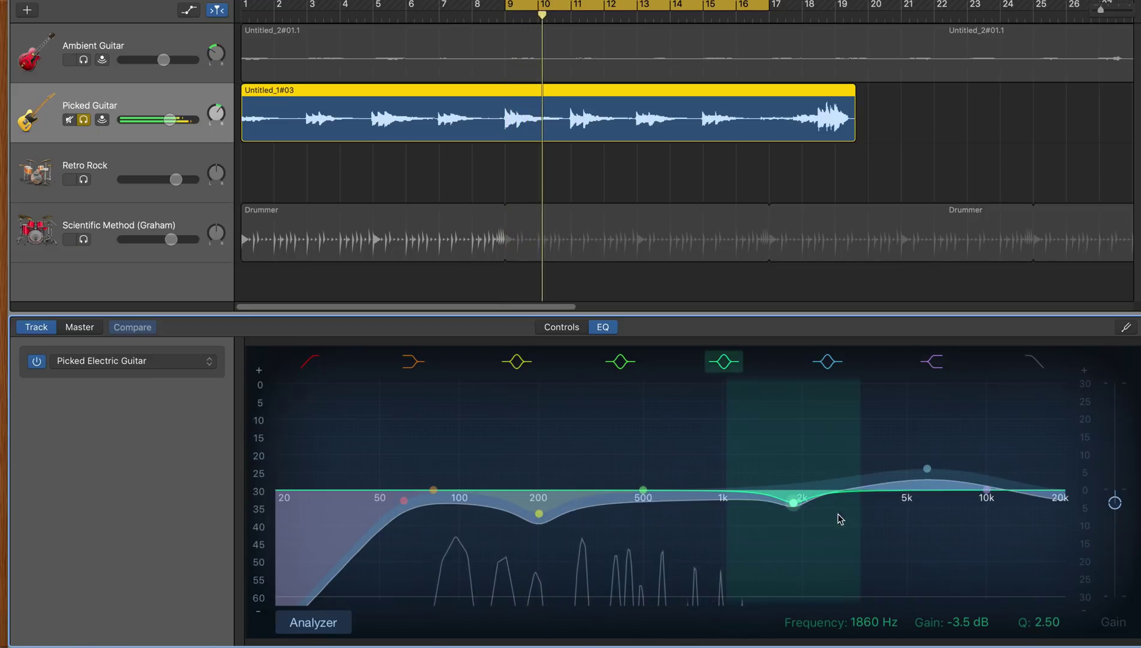
{"action": "left_click_drag", "start_coordinate": [792, 507], "coordinate": [787, 508]}
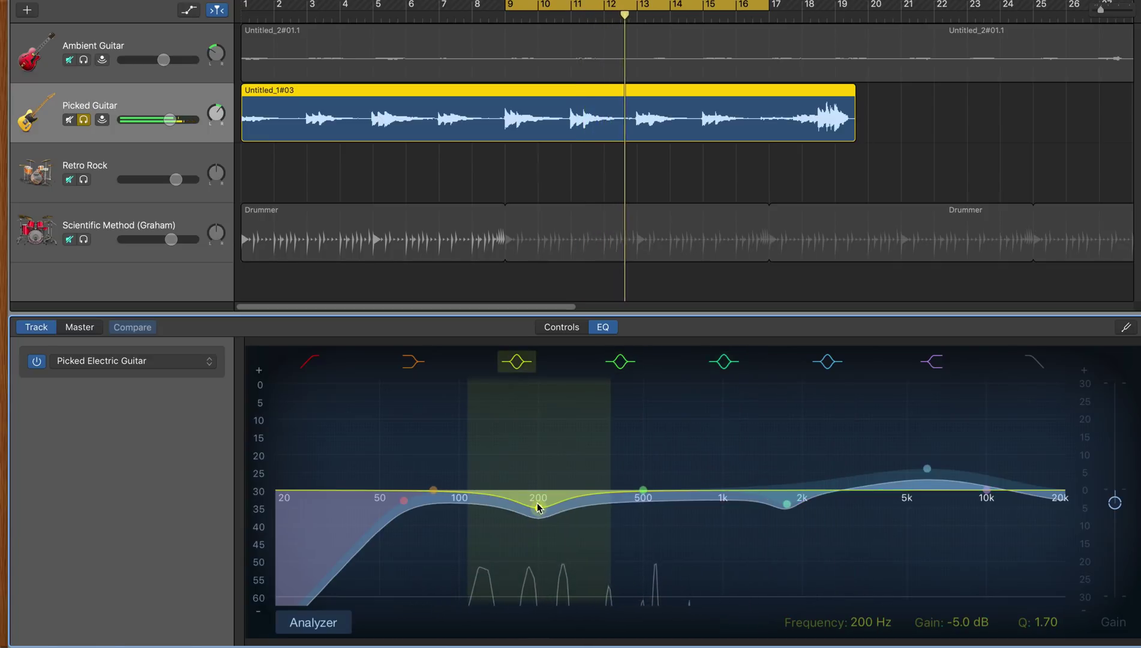
Step: Raise the high-pass cutoff to about 100 Hz and move the highest bell band to about 6700 Hz with +6.5 dB gain
{"action": "left_click_drag", "start_coordinate": [404, 501], "coordinate": [462, 497]}
{"action": "left_click_drag", "start_coordinate": [927, 471], "coordinate": [940, 469]}
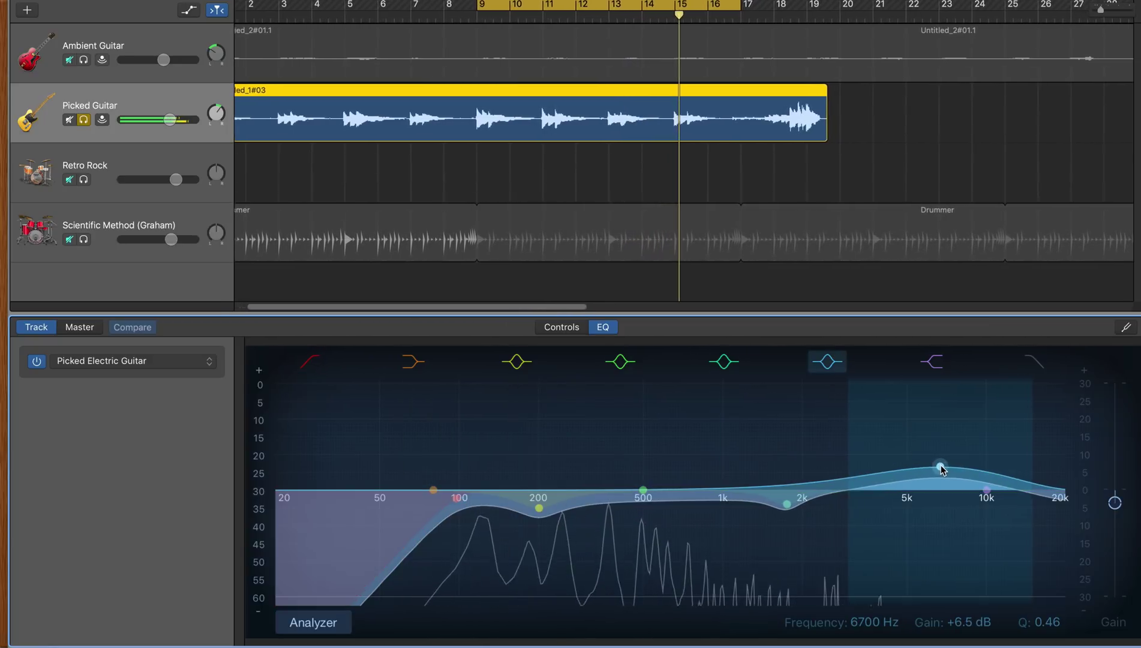
Step: Set the 500 Hz bell band's Q to 2.5 and move it to about 870 Hz with a +3.5 dB boost
{"action": "left_click", "coordinate": [643, 491]}
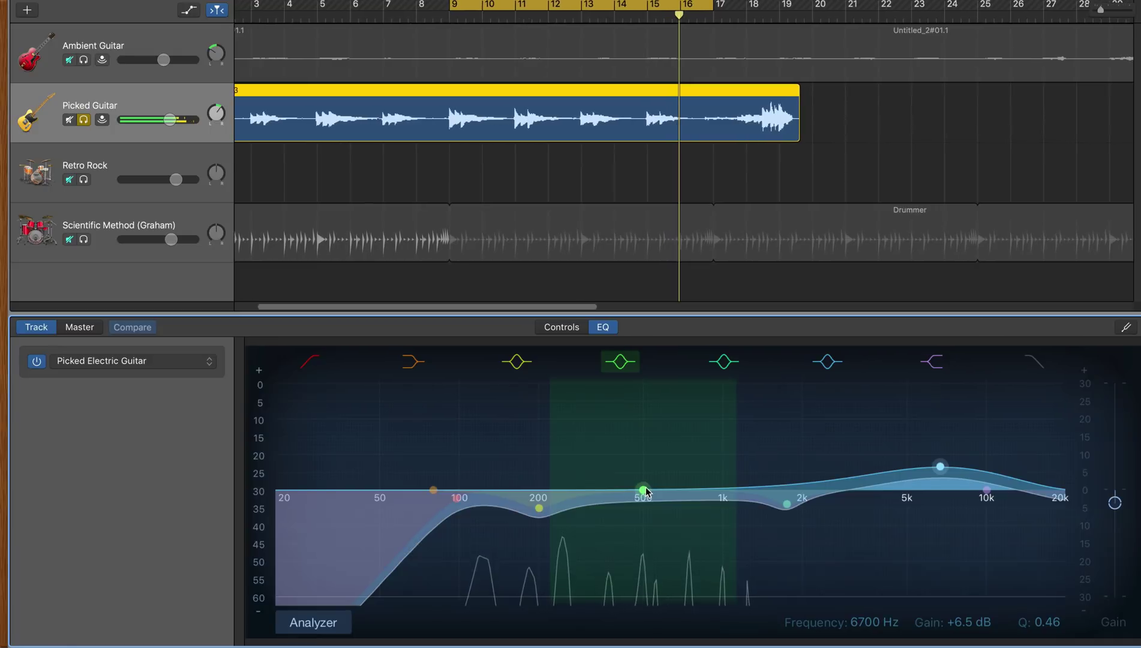
{"action": "left_click", "coordinate": [644, 490]}
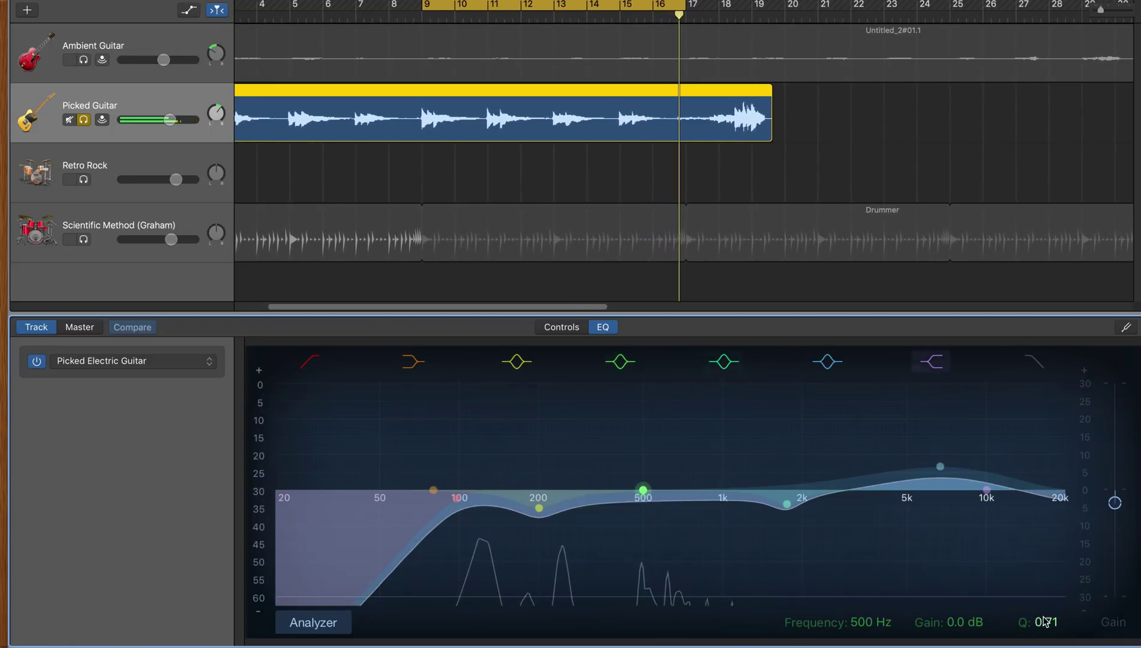
{"action": "double_click", "coordinate": [1046, 623]}
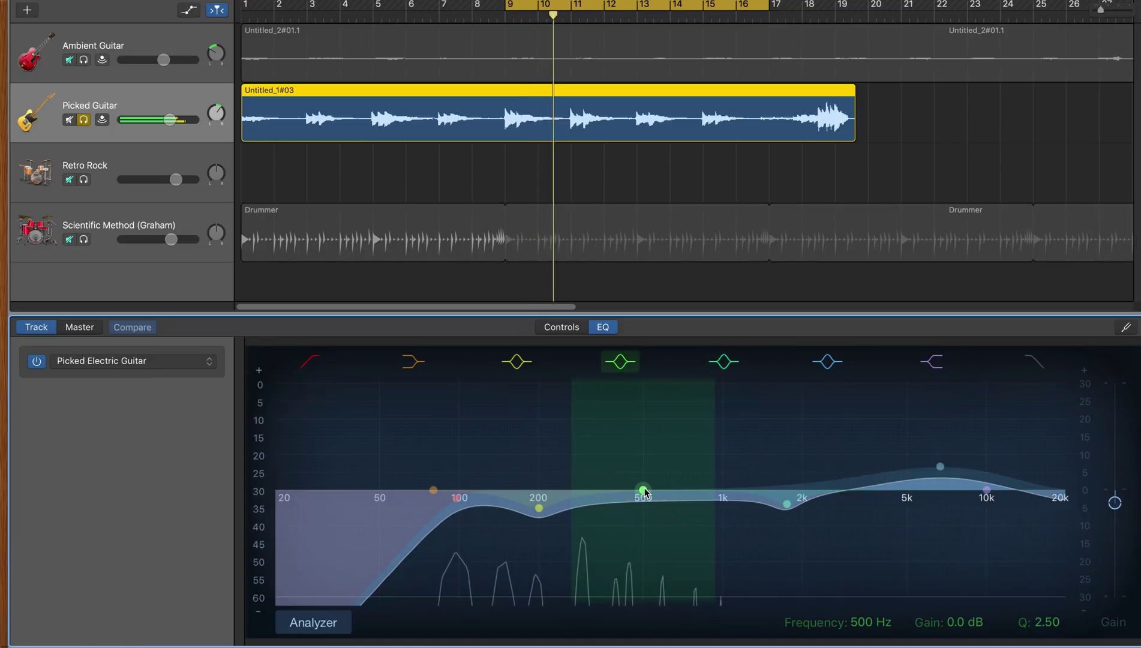
{"action": "left_click_drag", "start_coordinate": [643, 491], "coordinate": [714, 475]}
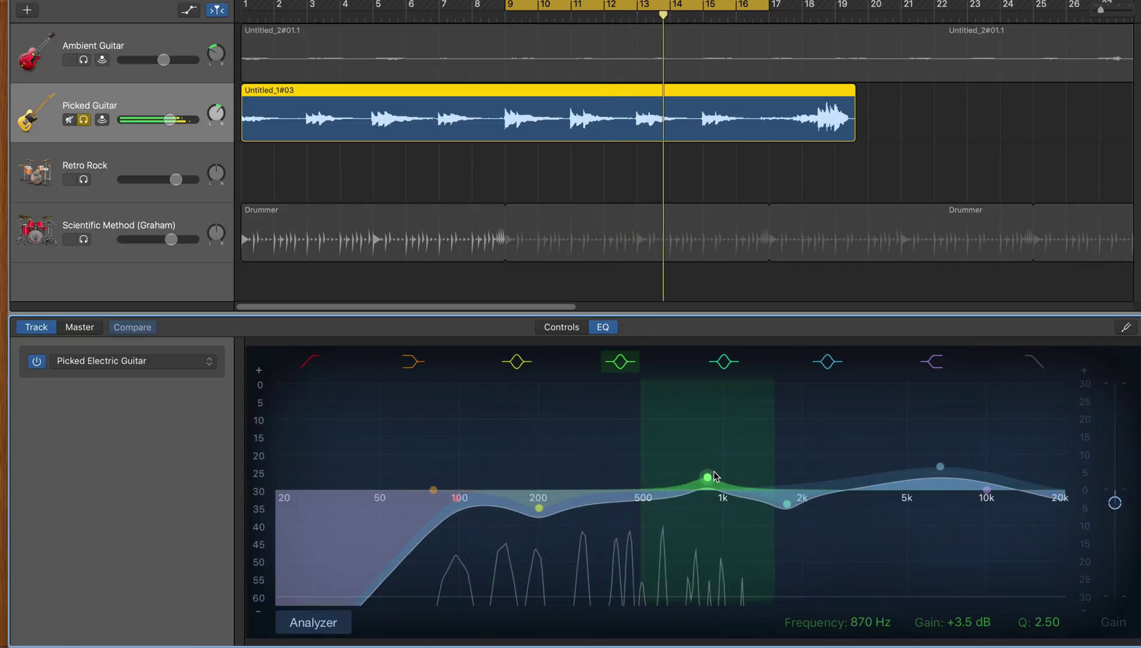
Step: Compare the Picked Guitar's sound with its EQ bypassed and active
{"action": "left_click", "coordinate": [37, 361]}
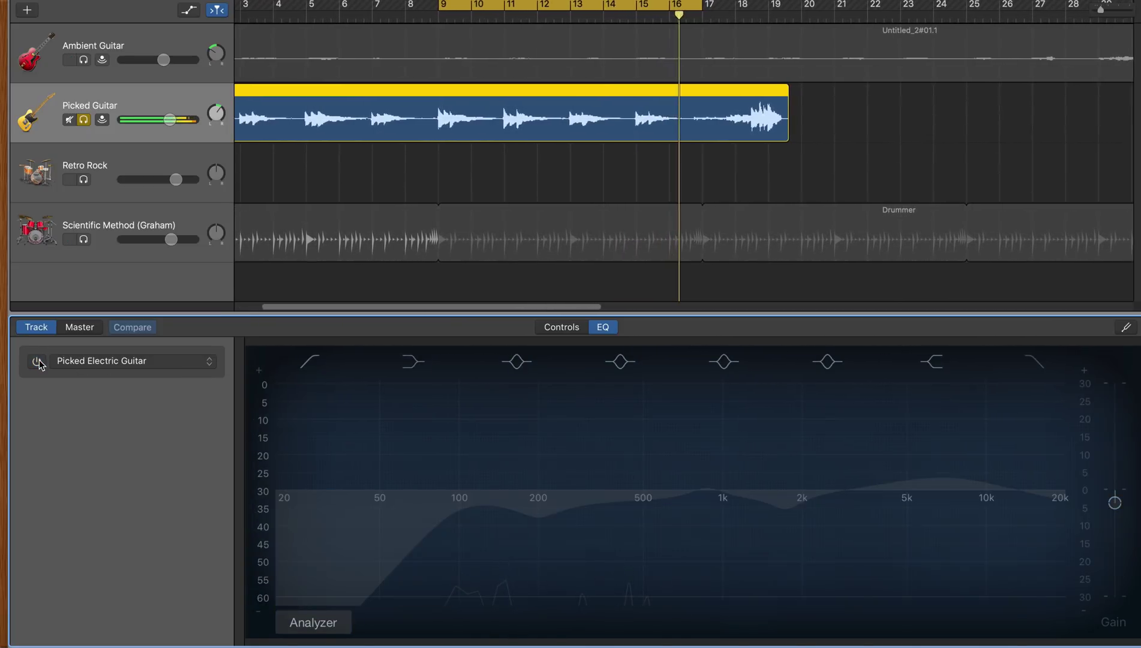
{"action": "left_click", "coordinate": [37, 360]}
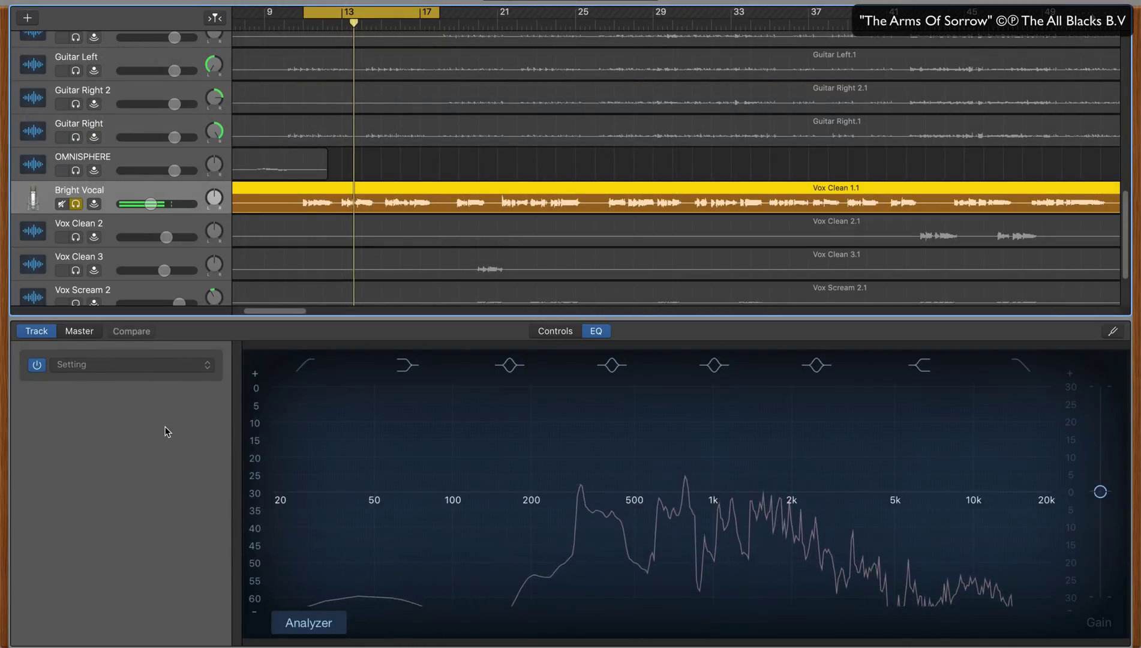
Step: Try the Natural Vocal preset from the Voice category on the Bright Vocal track's EQ
{"action": "left_click", "coordinate": [155, 366]}
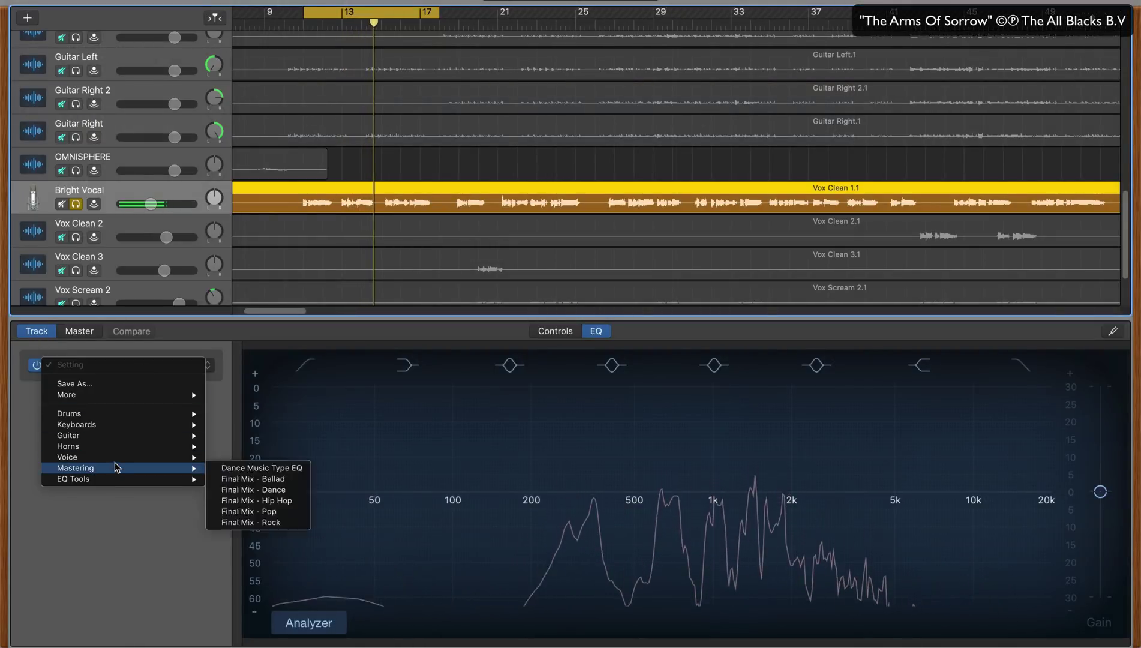
{"action": "mouse_move", "coordinate": [115, 459]}
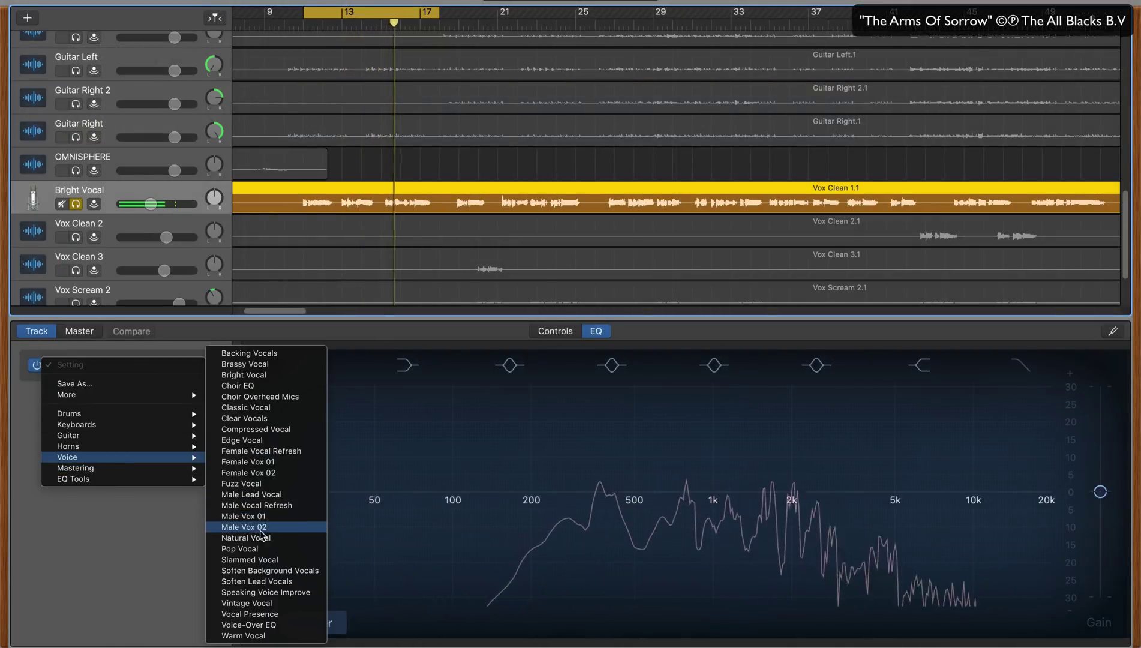
{"action": "left_click", "coordinate": [248, 538]}
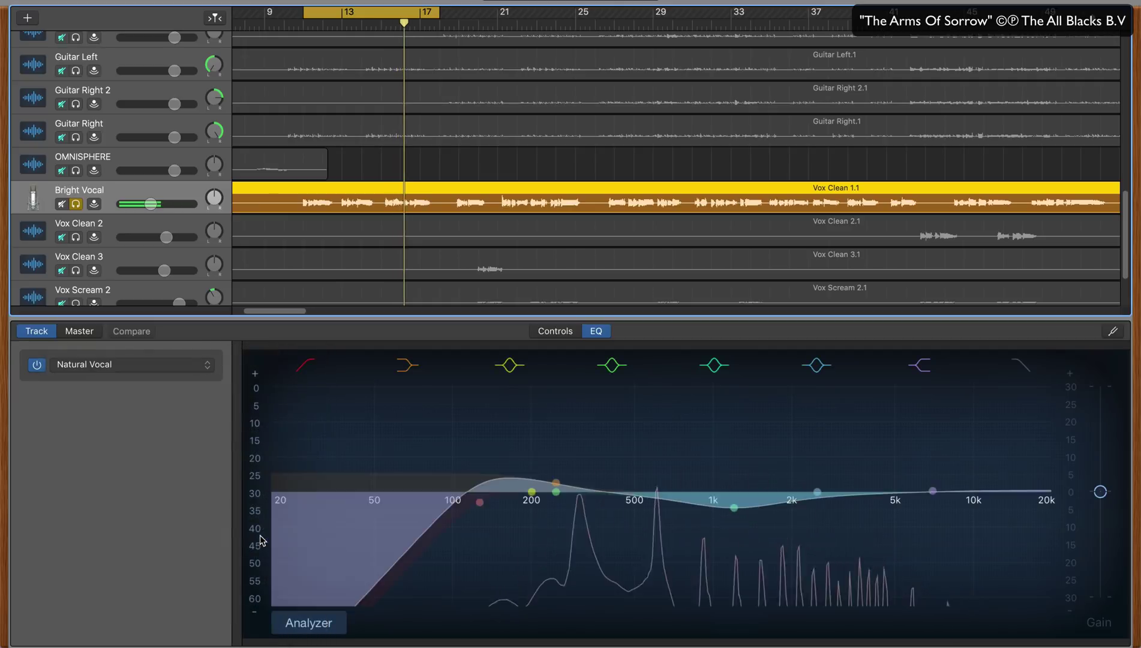
Step: Apply the Soften Lead Vocals preset from the Voice category to the Bright Vocal track's EQ
{"action": "left_click", "coordinate": [115, 368]}
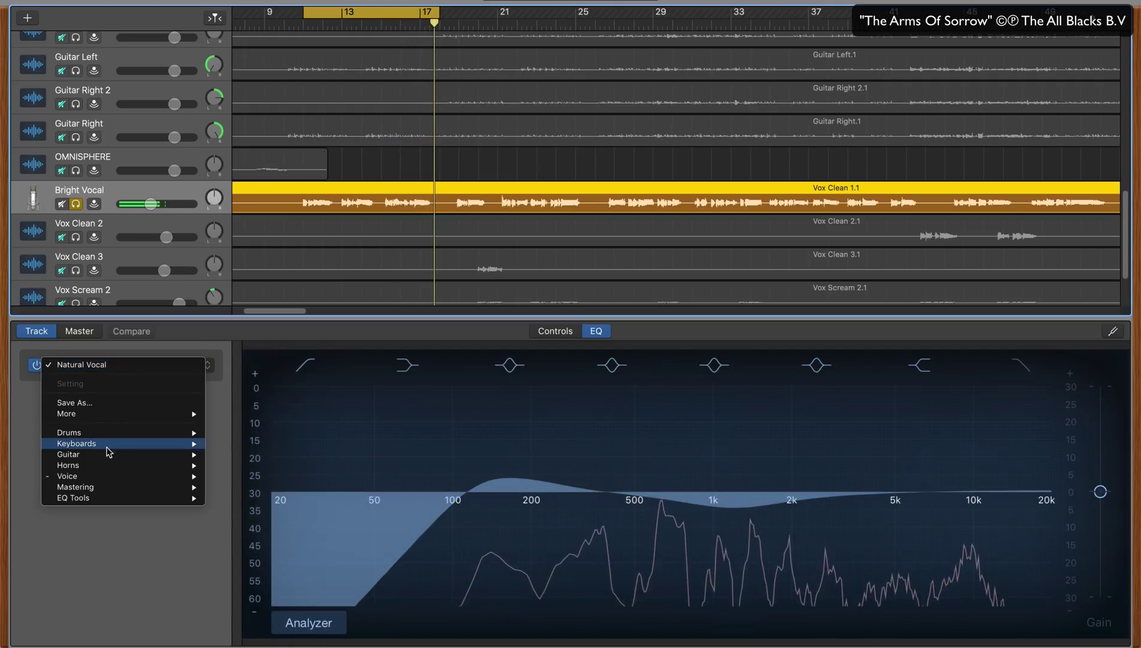
{"action": "mouse_move", "coordinate": [110, 478]}
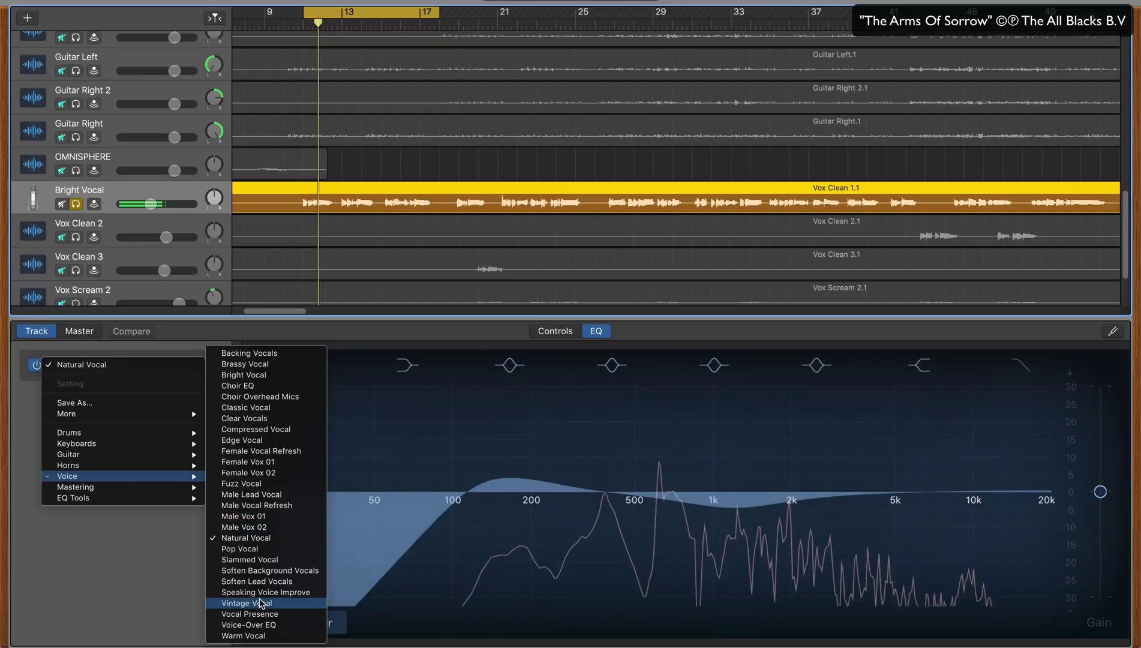
{"action": "left_click", "coordinate": [262, 582]}
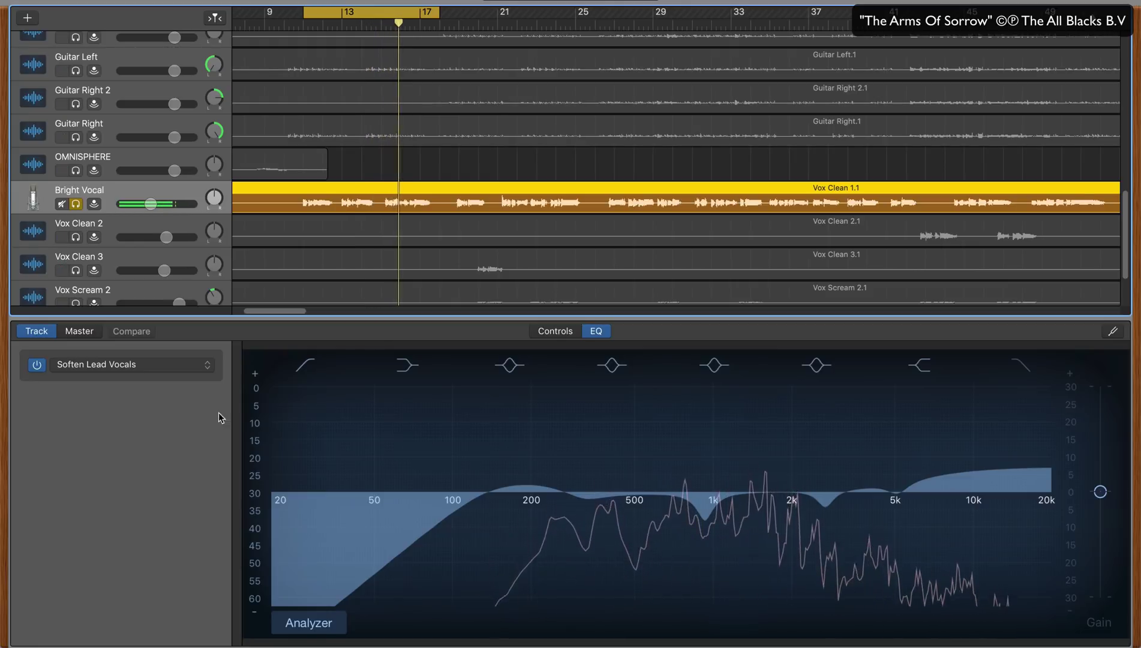
Step: Refine the Bright Vocal EQ: set the 1000 Hz band to -5.0 dB, adjust the upper bands, and lower the high-pass cutoff to about 108 Hz
{"action": "mouse_move", "coordinate": [706, 521]}
{"action": "mouse_move", "coordinate": [706, 521]}
{"action": "left_mouse_down"}
{"action": "mouse_move", "coordinate": [706, 391]}
{"action": "mouse_move", "coordinate": [718, 393]}
{"action": "mouse_move", "coordinate": [713, 510]}
{"action": "left_mouse_up"}
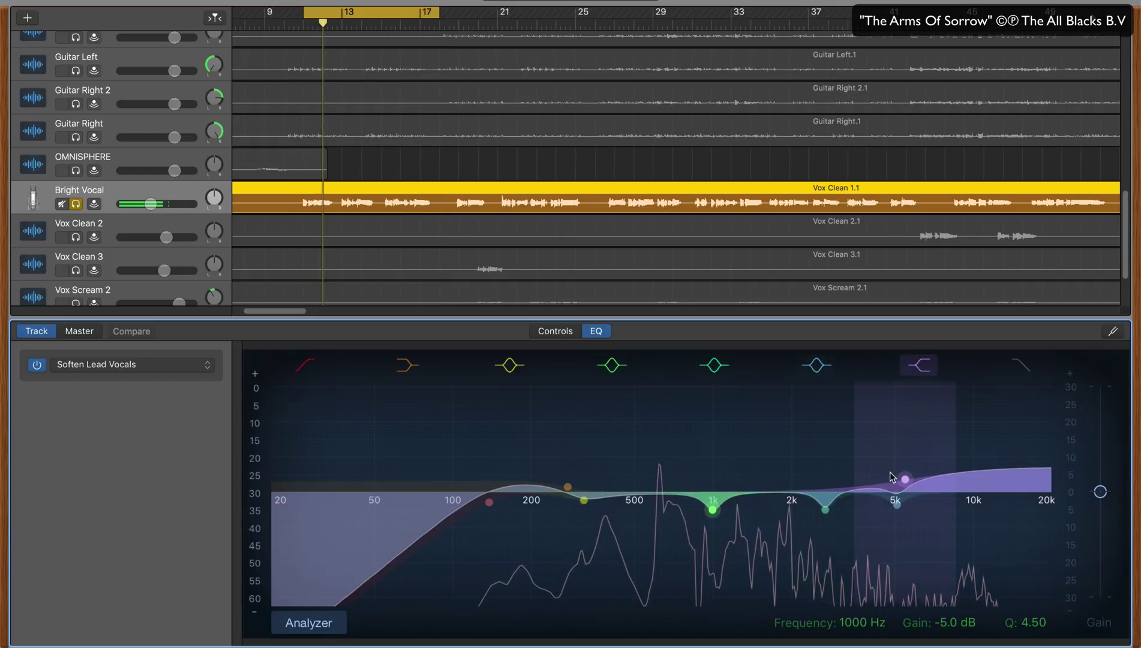
{"action": "left_click_drag", "start_coordinate": [897, 476], "coordinate": [826, 498]}
{"action": "left_click_drag", "start_coordinate": [489, 501], "coordinate": [458, 508]}
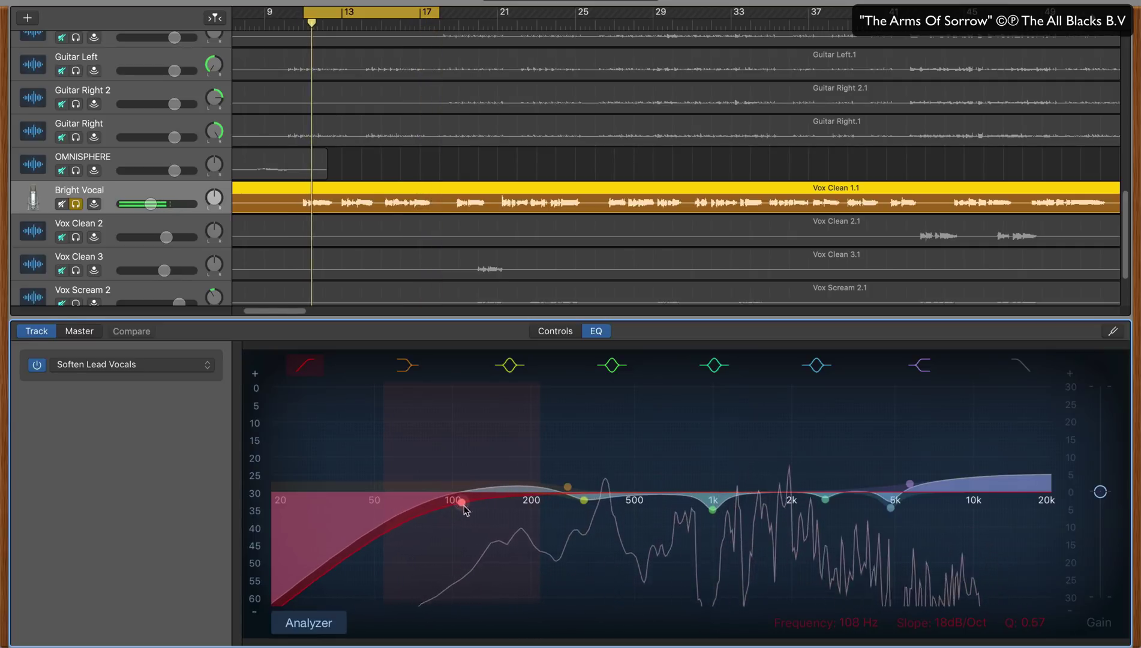
Step: Compare the Bright Vocal's sound by repeatedly bypassing and reactivating its EQ, leaving it active
{"action": "left_click", "coordinate": [37, 366]}
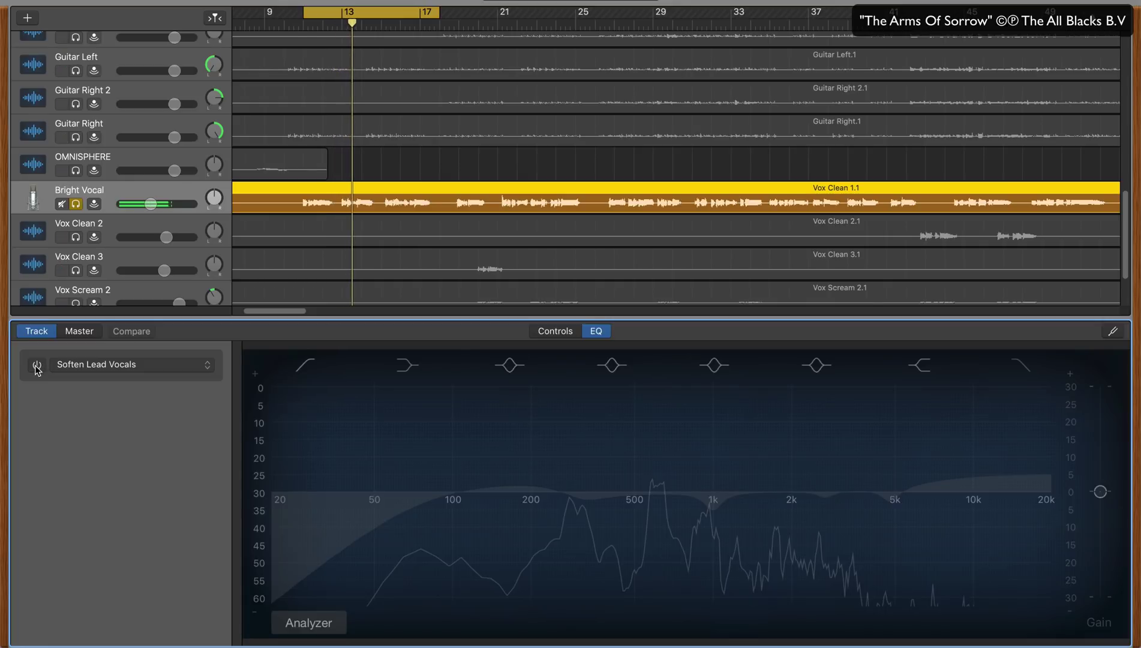
{"action": "left_click", "coordinate": [37, 366]}
{"action": "left_click", "coordinate": [36, 365]}
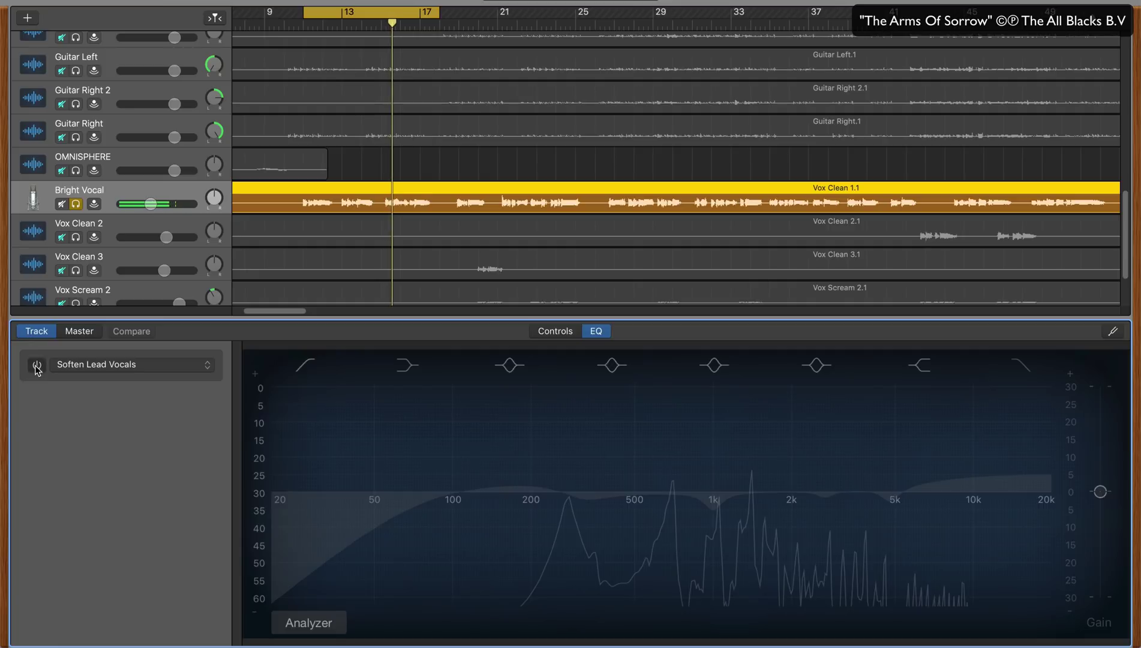
{"action": "left_click", "coordinate": [37, 366]}
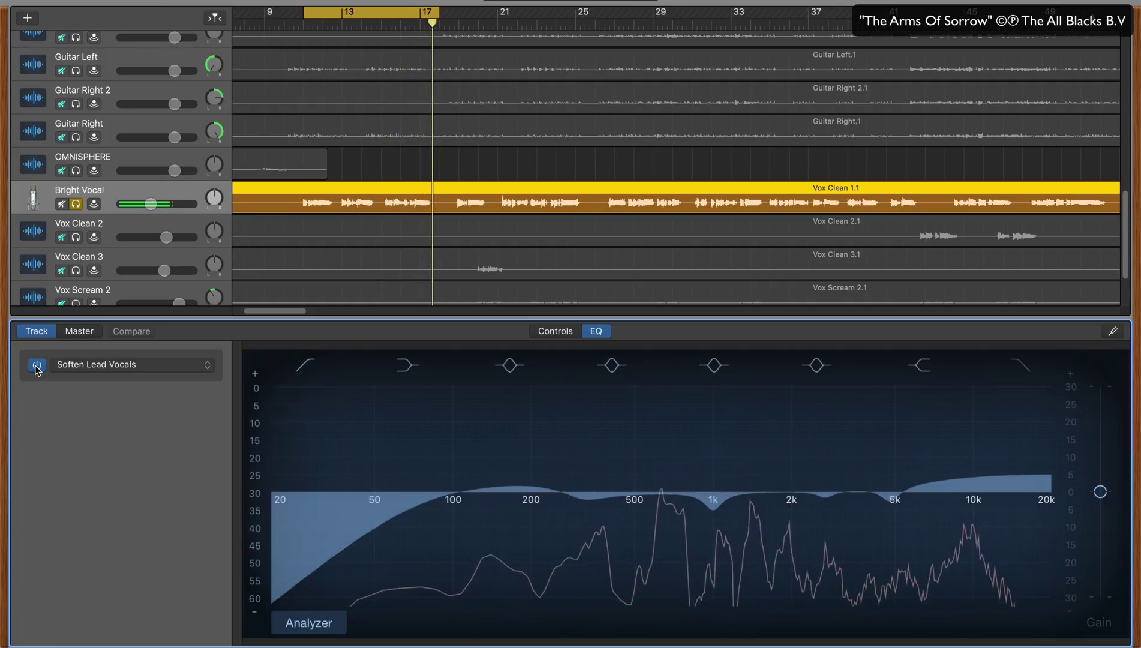
{"action": "left_click", "coordinate": [37, 366]}
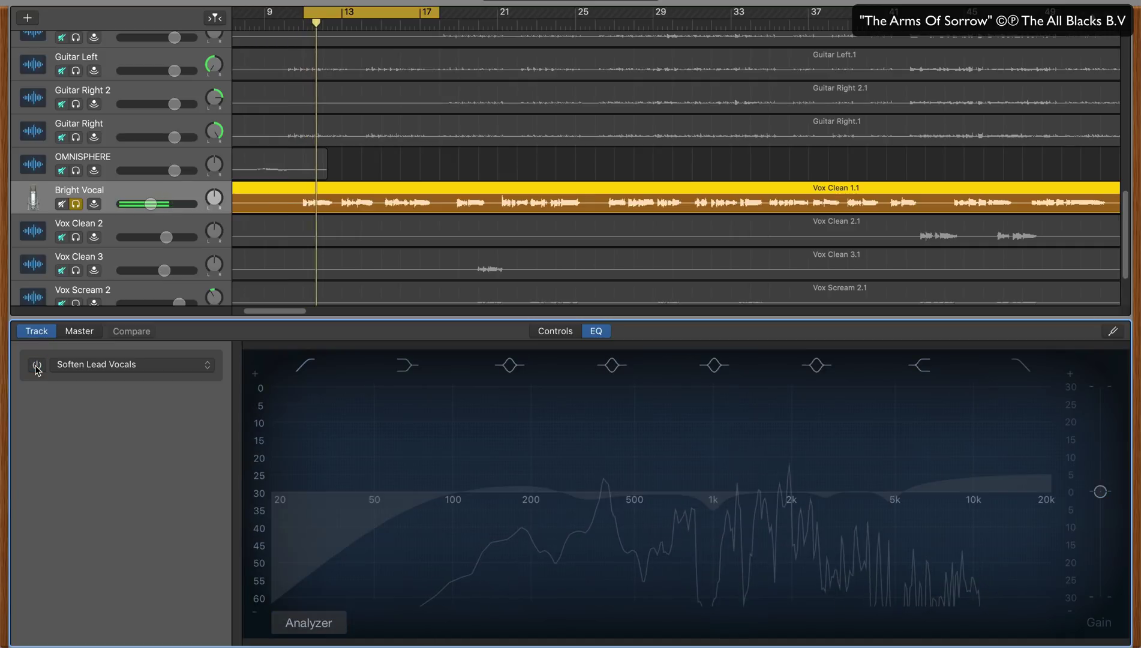
{"action": "left_click", "coordinate": [36, 365]}
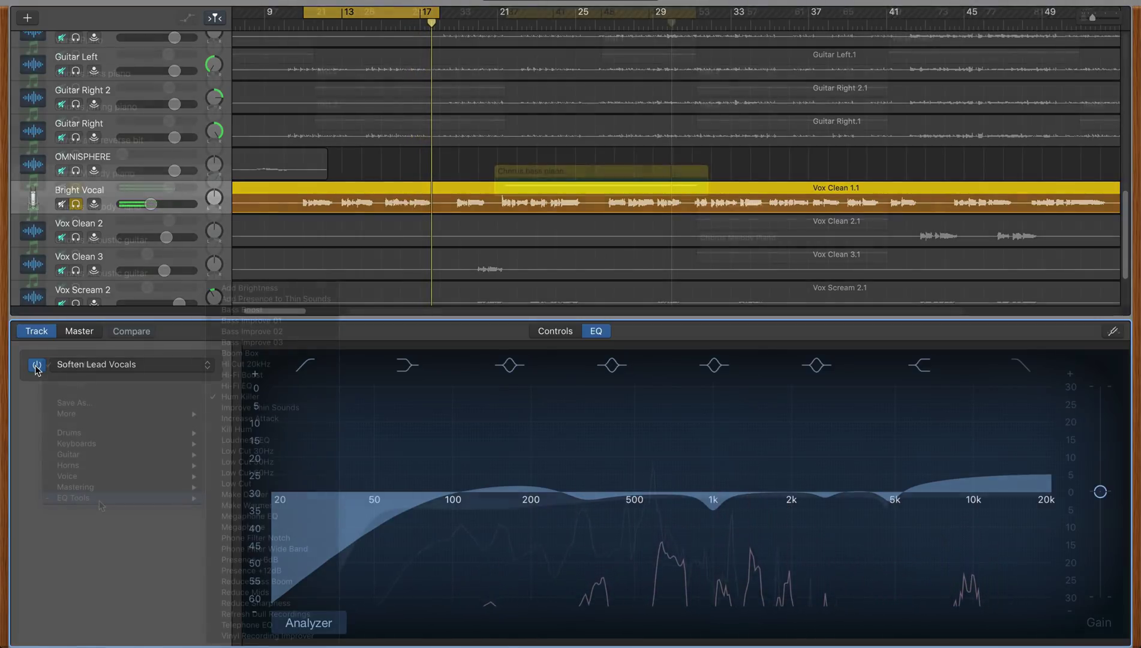
Step: Apply the Refresh Dull Recordings preset to the Verse Melody piano's EQ and compare it bypassed and active
{"action": "key", "text": "Escape"}
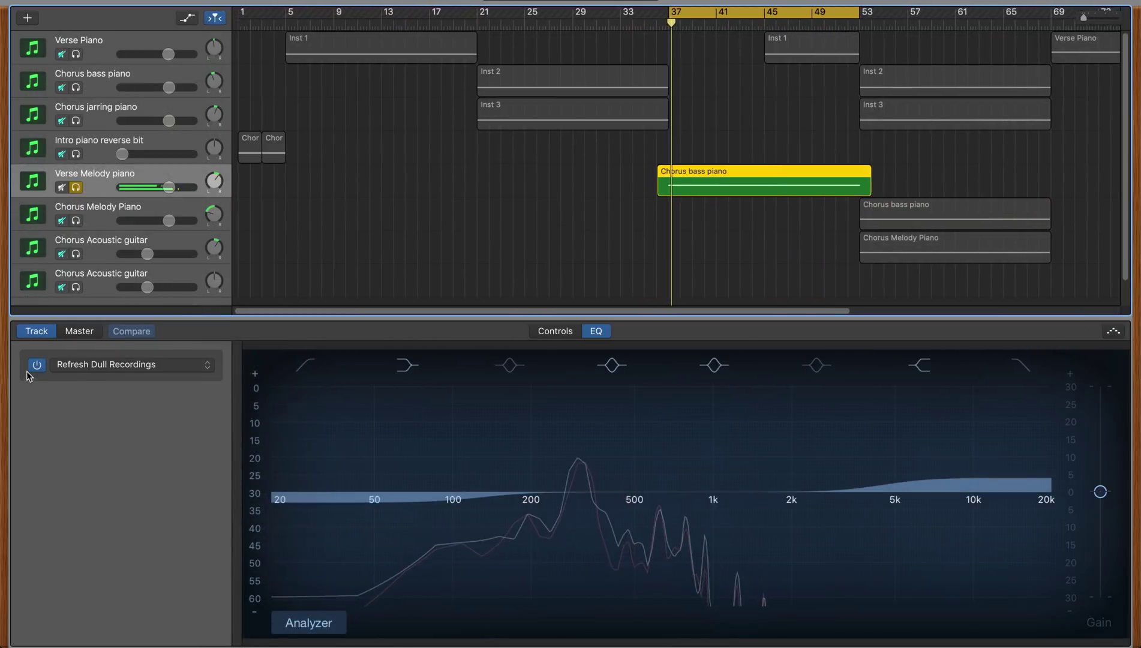
{"action": "left_click", "coordinate": [36, 365]}
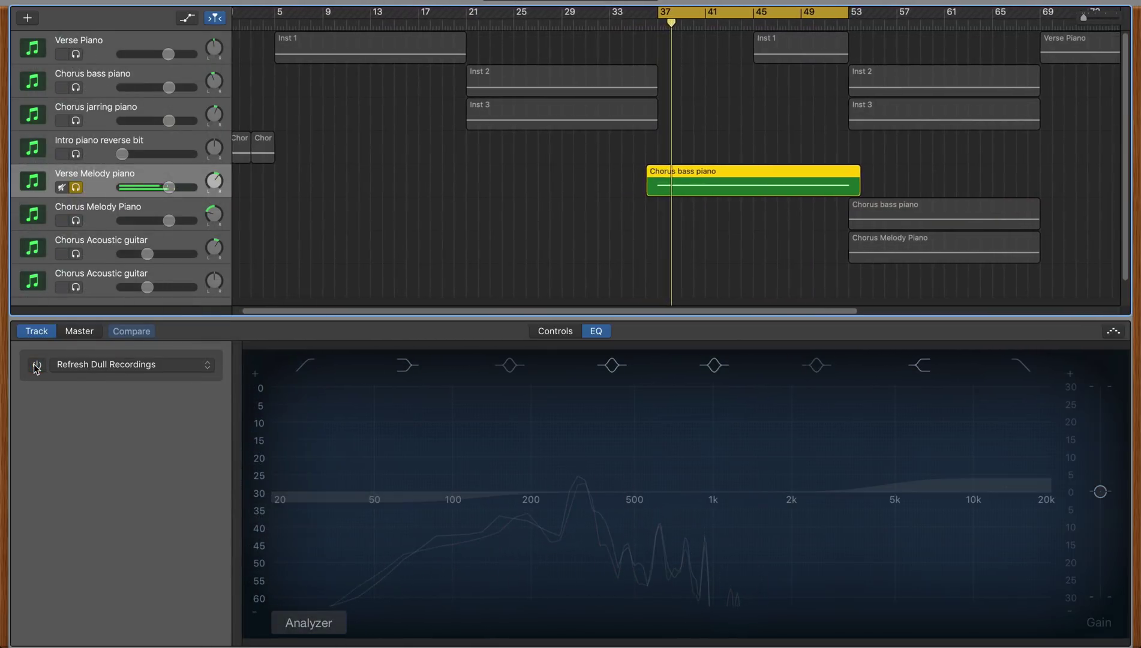
{"action": "left_click", "coordinate": [36, 365]}
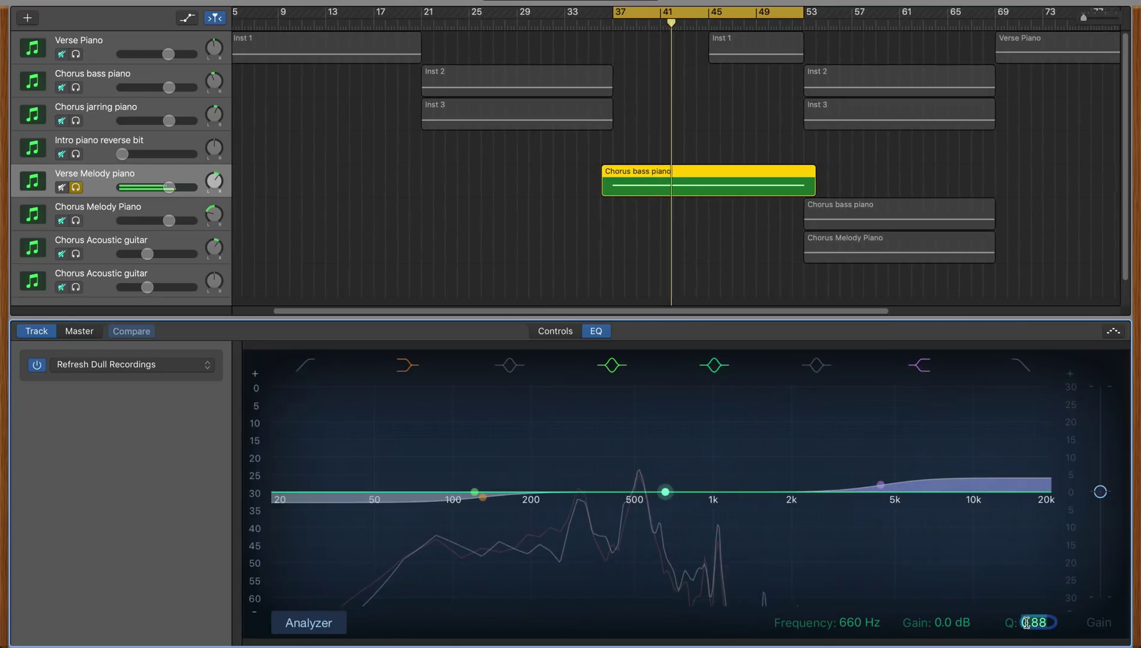
Step: Sweep the Verse Melody piano's 660 Hz bell band, settle it at 570 Hz with a -3.5 dB cut, and set its Q to 2.9
{"action": "left_click_drag", "start_coordinate": [665, 492], "coordinate": [659, 530]}
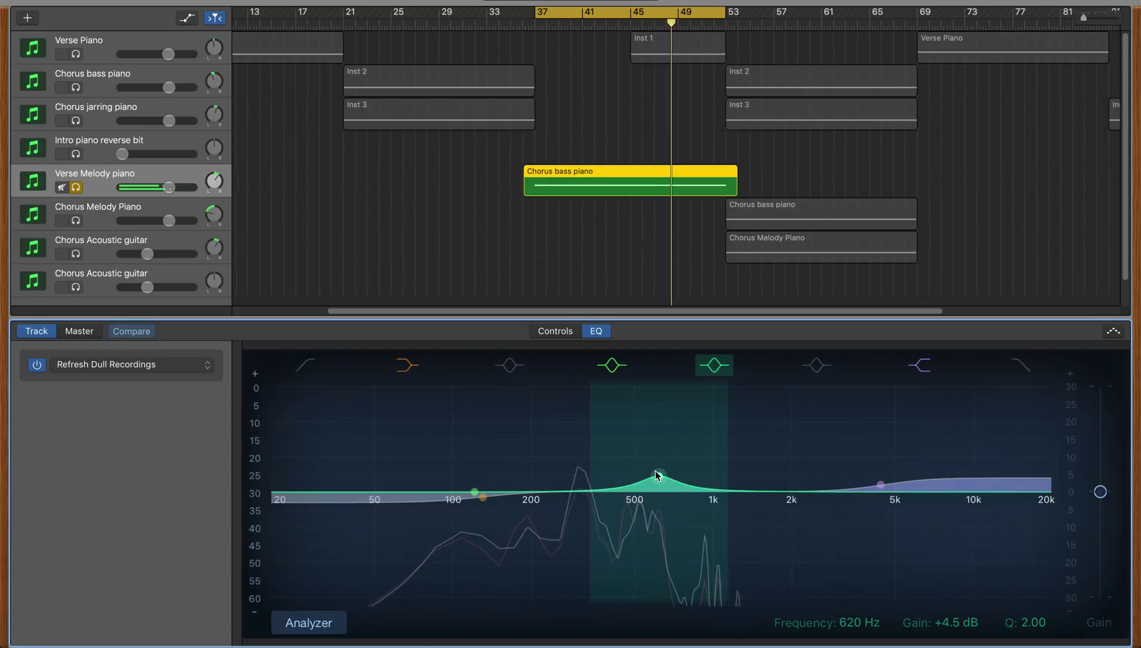
{"action": "left_click_drag", "start_coordinate": [656, 476], "coordinate": [646, 510]}
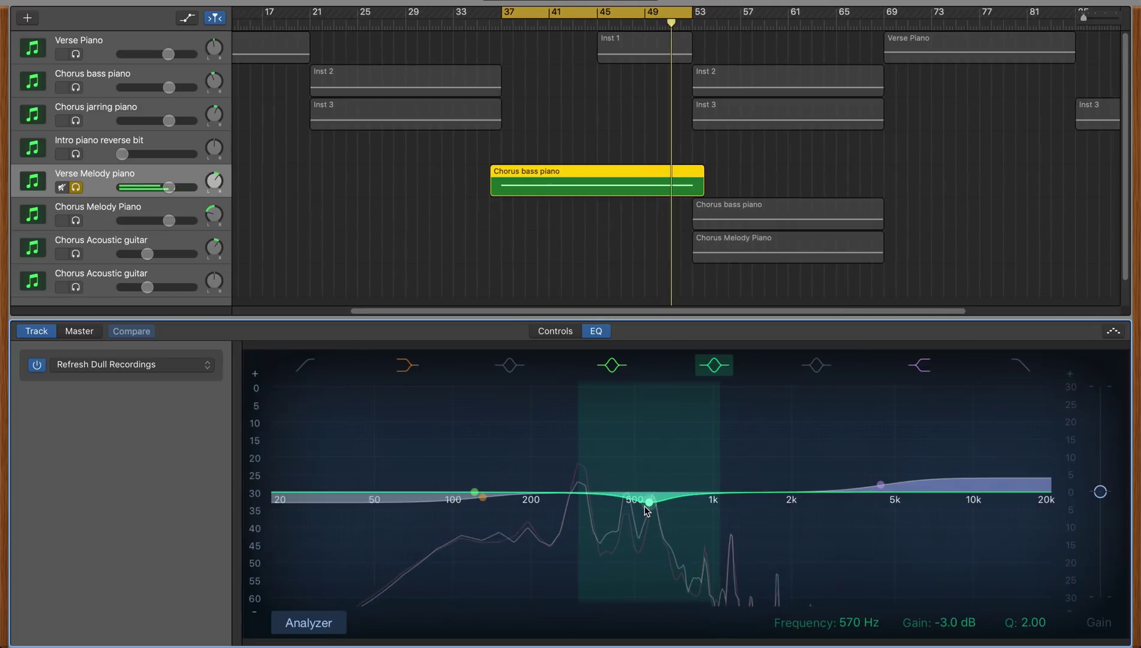
{"action": "double_click", "coordinate": [1037, 625]}
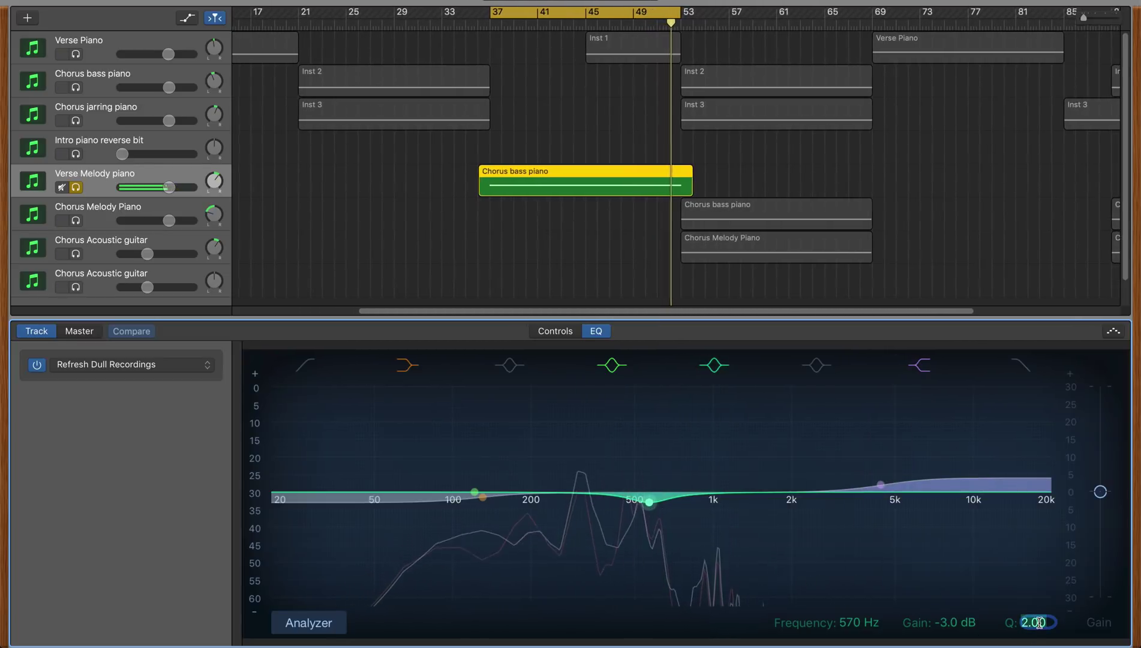
{"action": "type", "text": "2.9"}
{"action": "key", "text": "Return"}
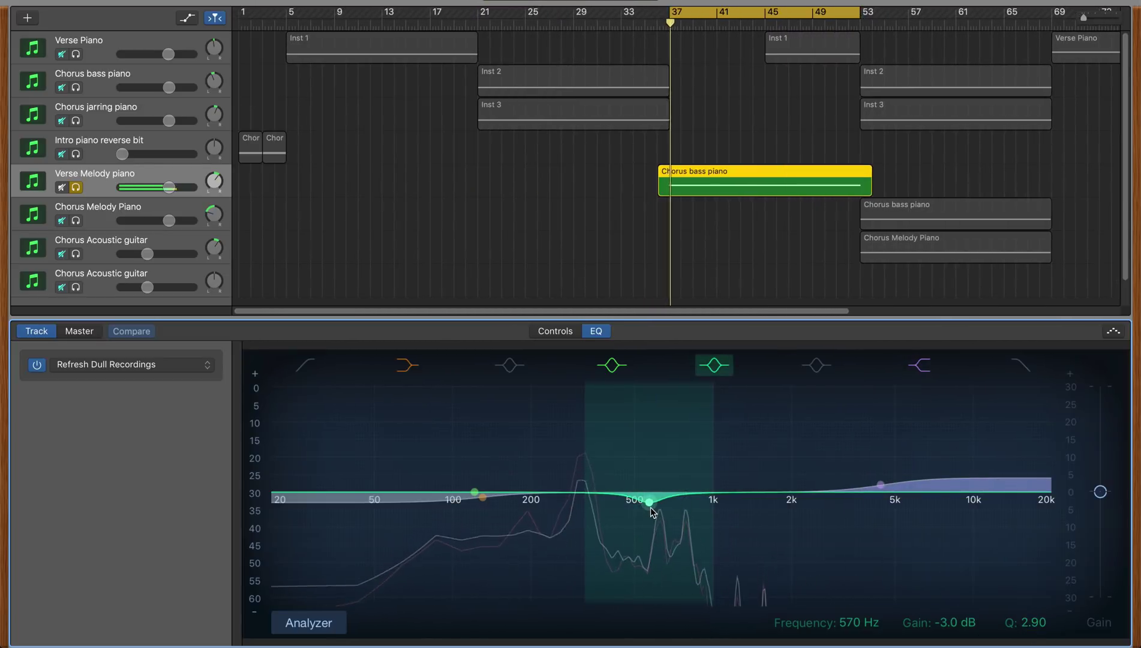
{"action": "left_click_drag", "start_coordinate": [653, 512], "coordinate": [651, 520]}
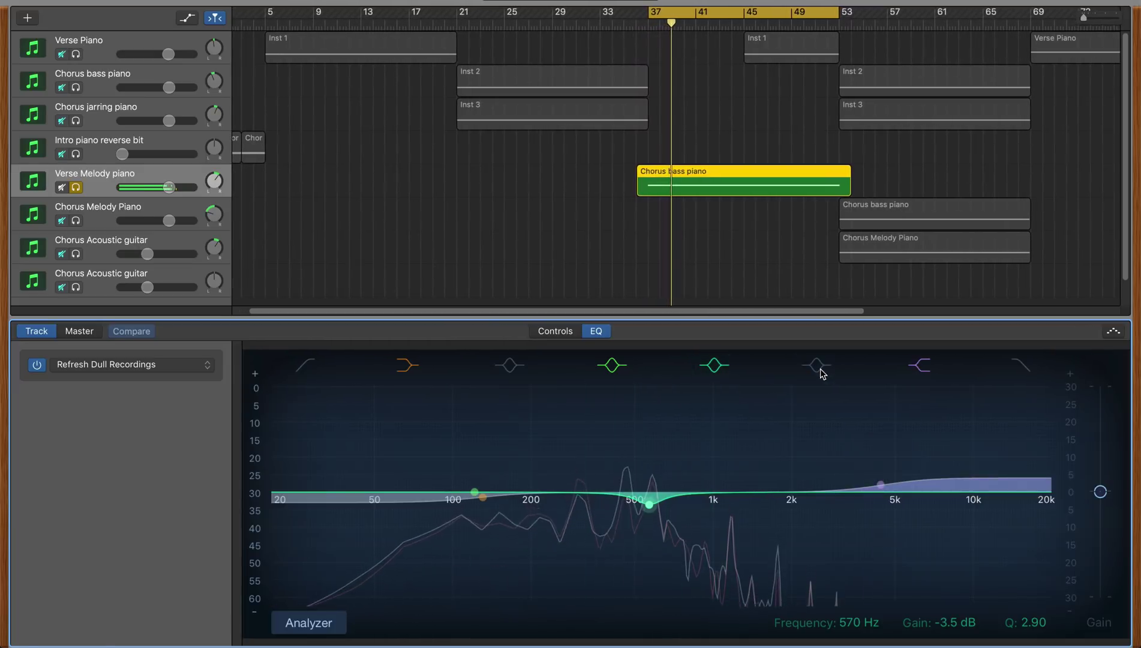
Step: Enable the highest bell band on the Verse Melody piano, set its Q to 3.4, and boost it +4.0 dB at 1000 Hz
{"action": "left_click_drag", "start_coordinate": [858, 489], "coordinate": [775, 495]}
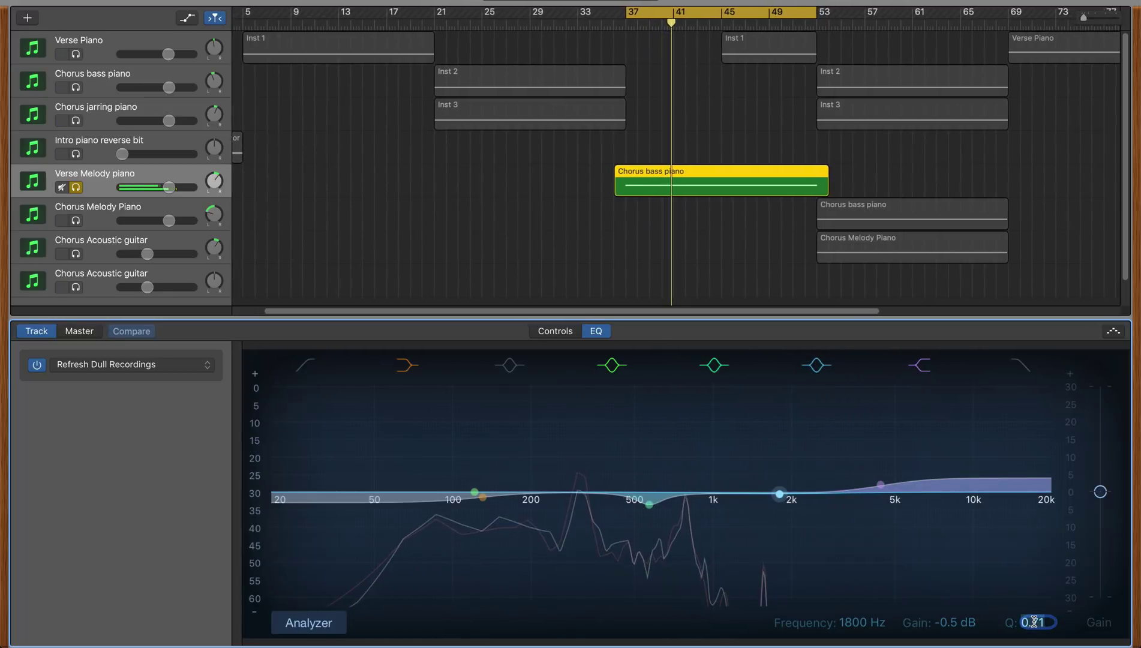
{"action": "key", "text": "Return"}
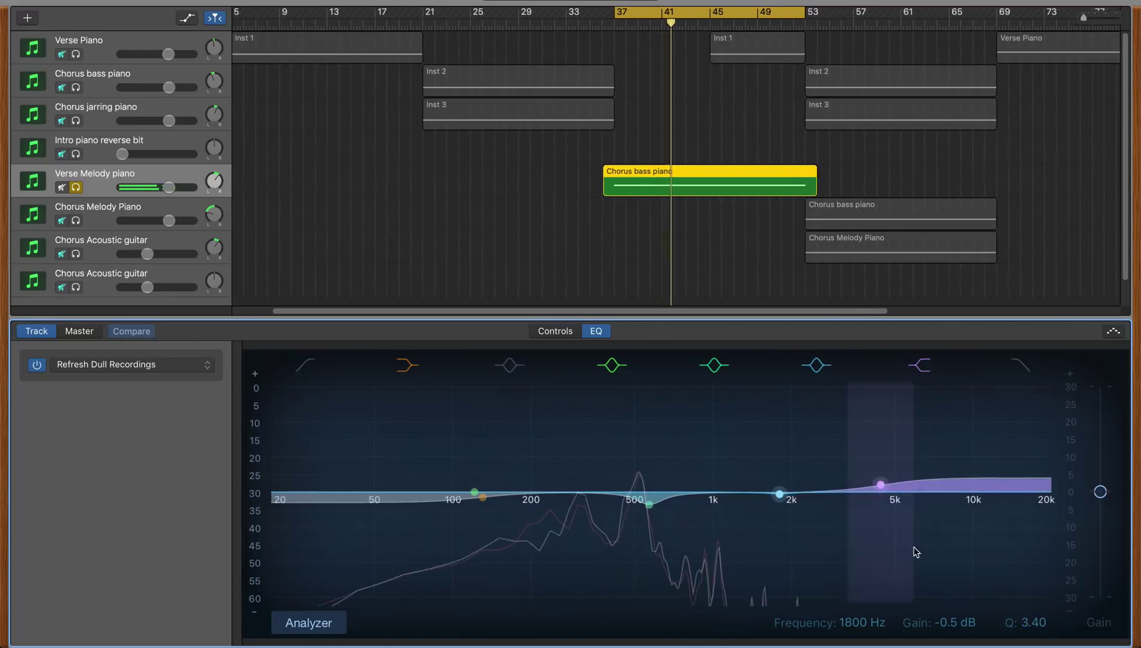
{"action": "left_click_drag", "start_coordinate": [780, 494], "coordinate": [707, 473]}
{"action": "left_click_drag", "start_coordinate": [711, 531], "coordinate": [709, 471]}
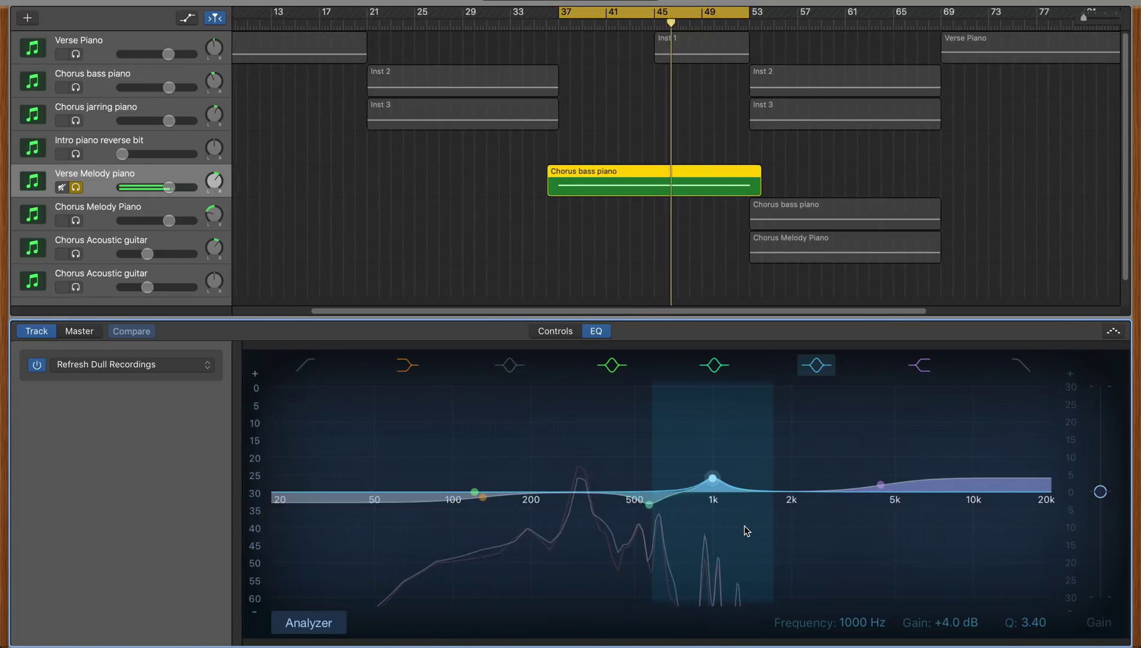
Step: Compare the Verse Melody piano's sound with the adjusted EQ bypassed and active
{"action": "left_click", "coordinate": [37, 365]}
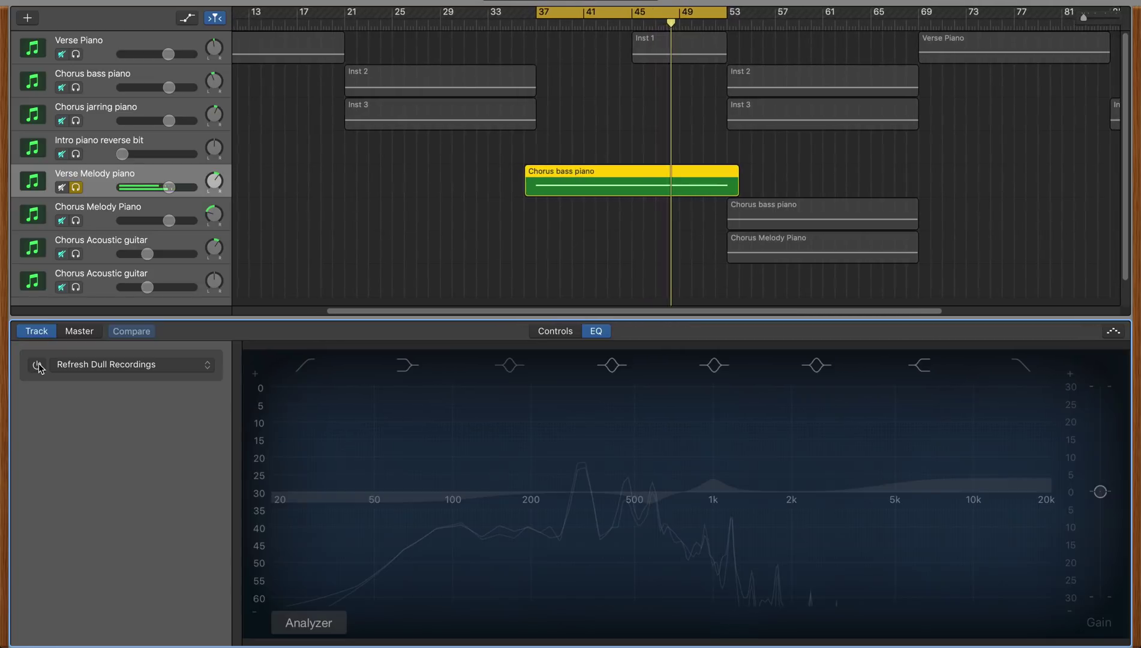
{"action": "left_click", "coordinate": [38, 365]}
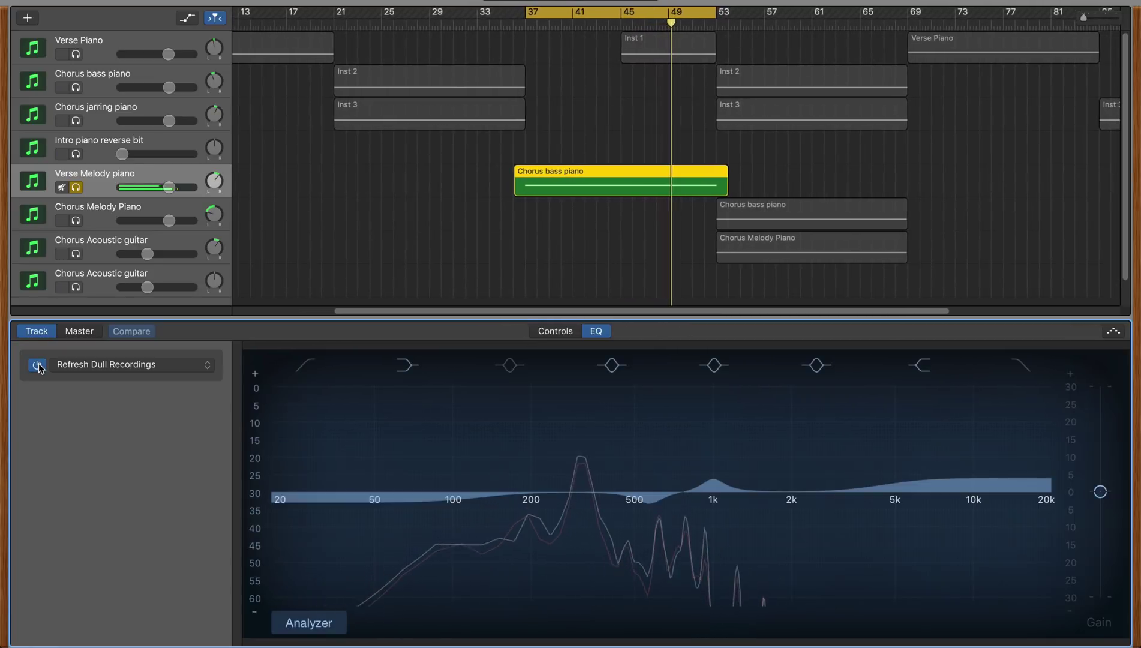
{"action": "left_click", "coordinate": [38, 365]}
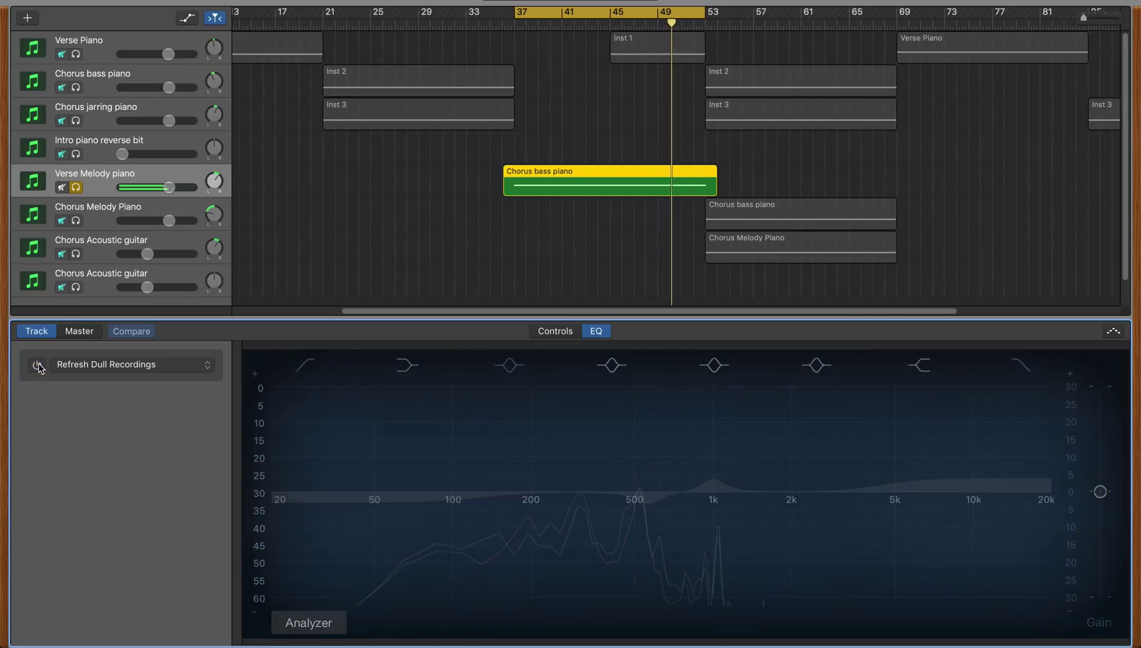
{"action": "left_click", "coordinate": [38, 365]}
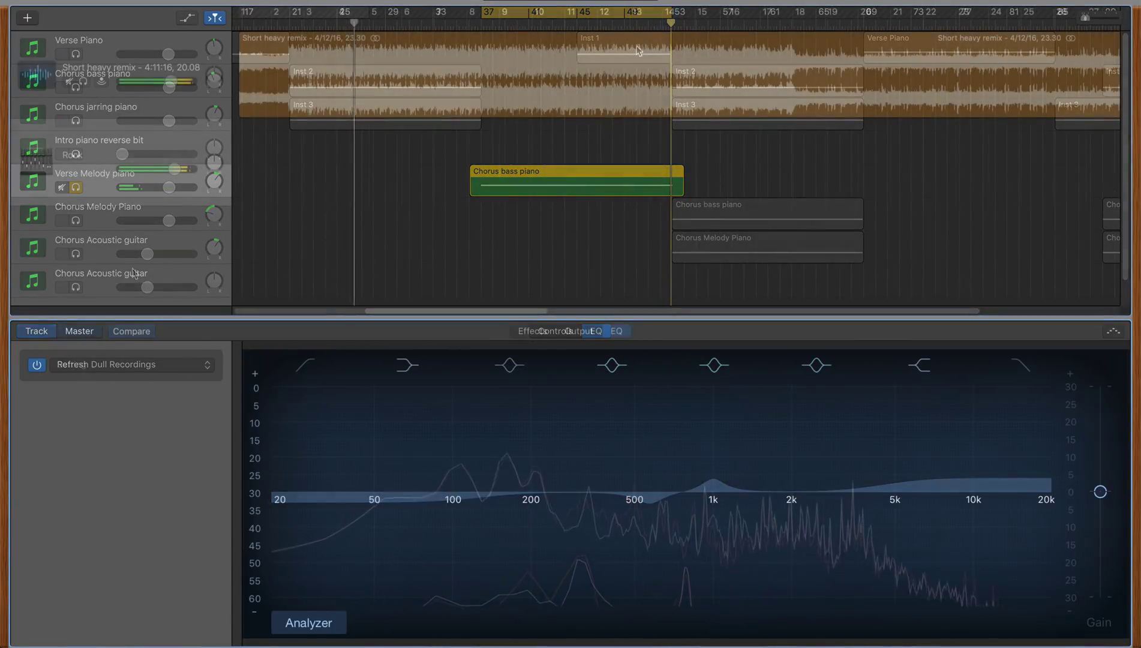
Step: Apply the Final Mix - Rock preset from the Mastering category to the master track's EQ
{"action": "left_click", "coordinate": [132, 365]}
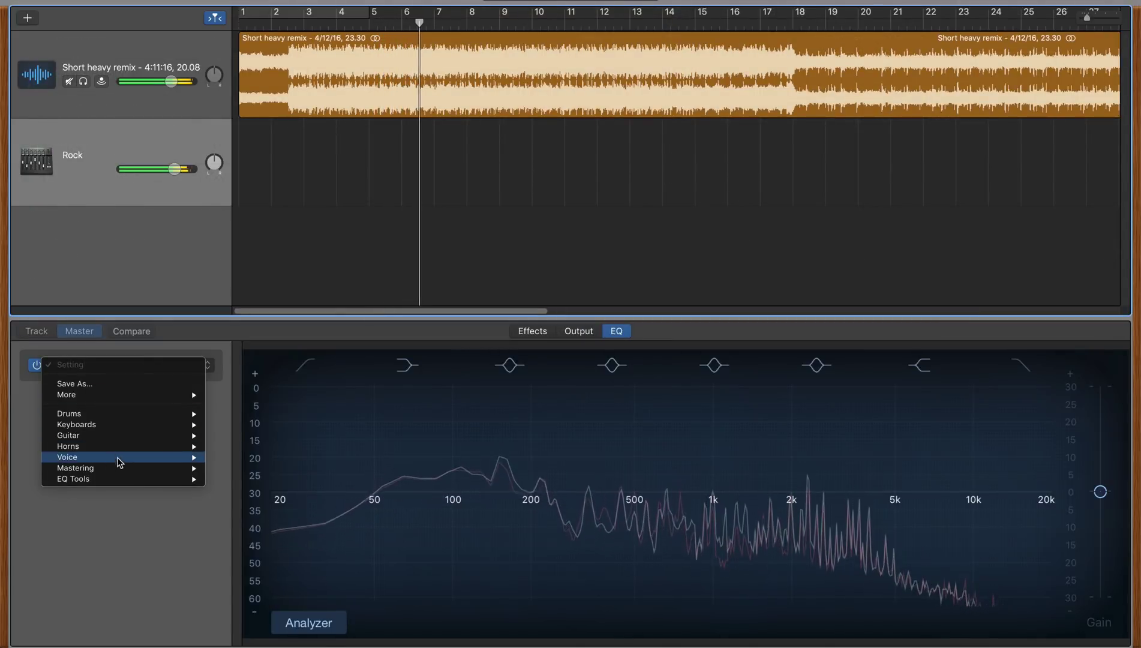
{"action": "mouse_move", "coordinate": [194, 474]}
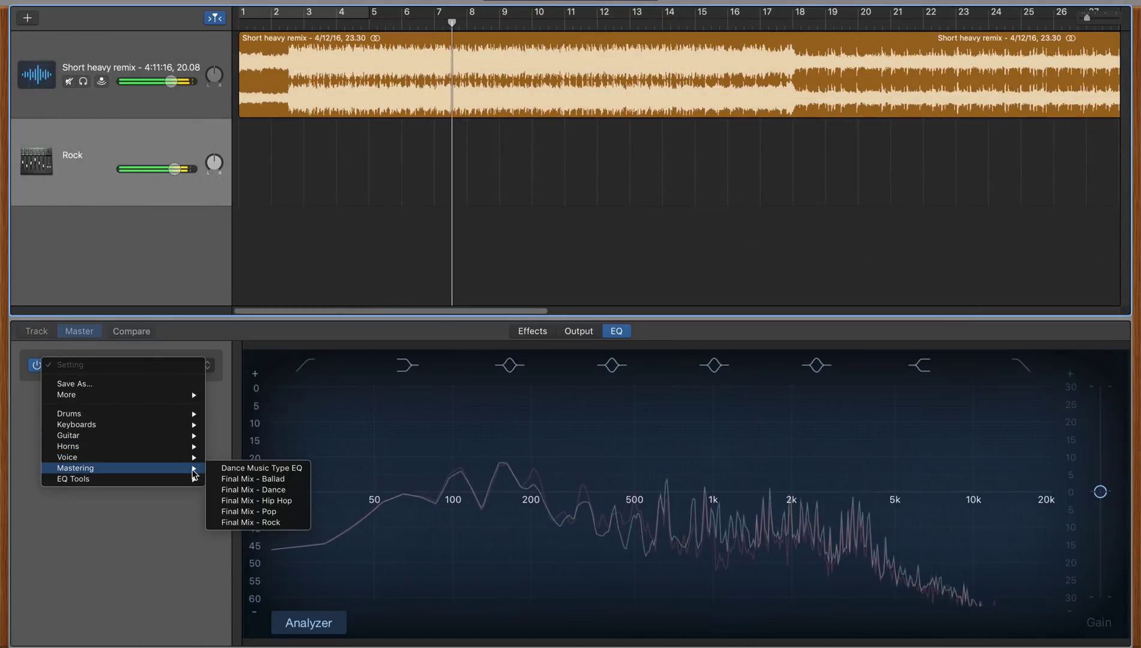
{"action": "left_click", "coordinate": [249, 522]}
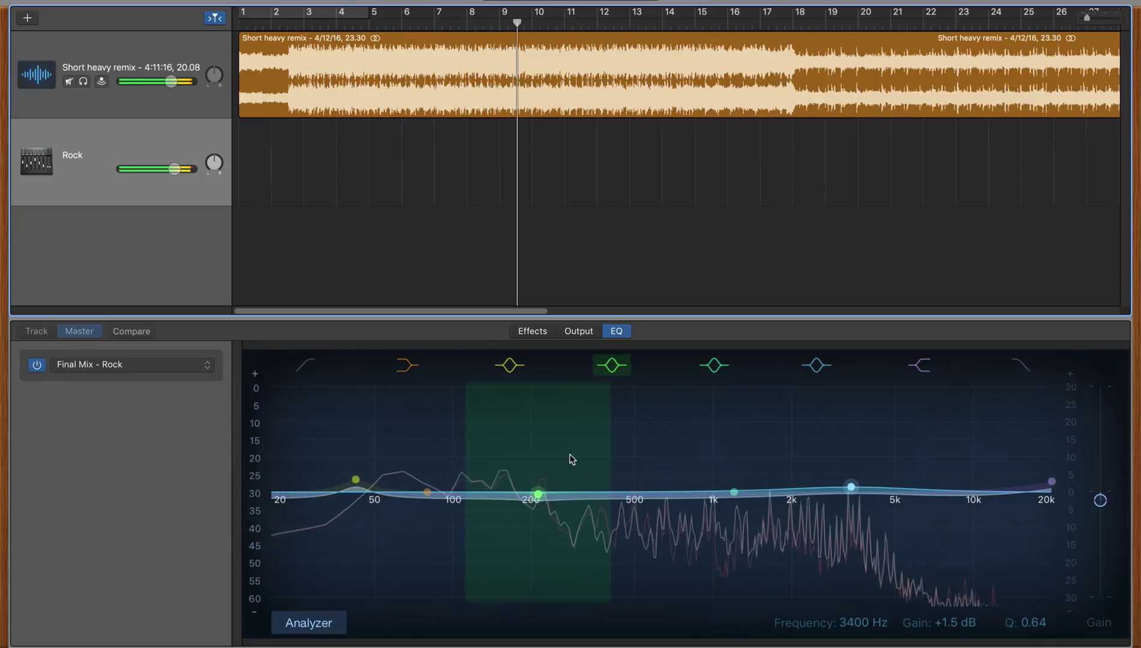
Step: Sweep the master EQ's bell band just above 1 kHz and settle it at about 980 Hz with -1.0 dB gain
{"action": "left_click_drag", "start_coordinate": [734, 483], "coordinate": [795, 480]}
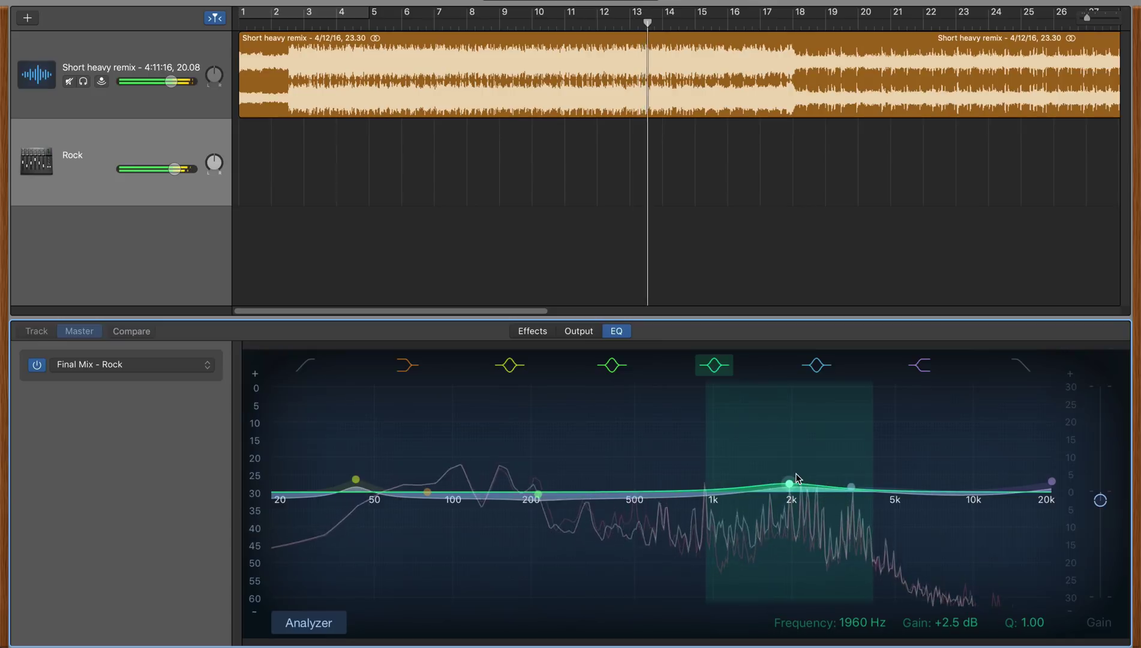
{"action": "left_click_drag", "start_coordinate": [792, 480], "coordinate": [706, 484]}
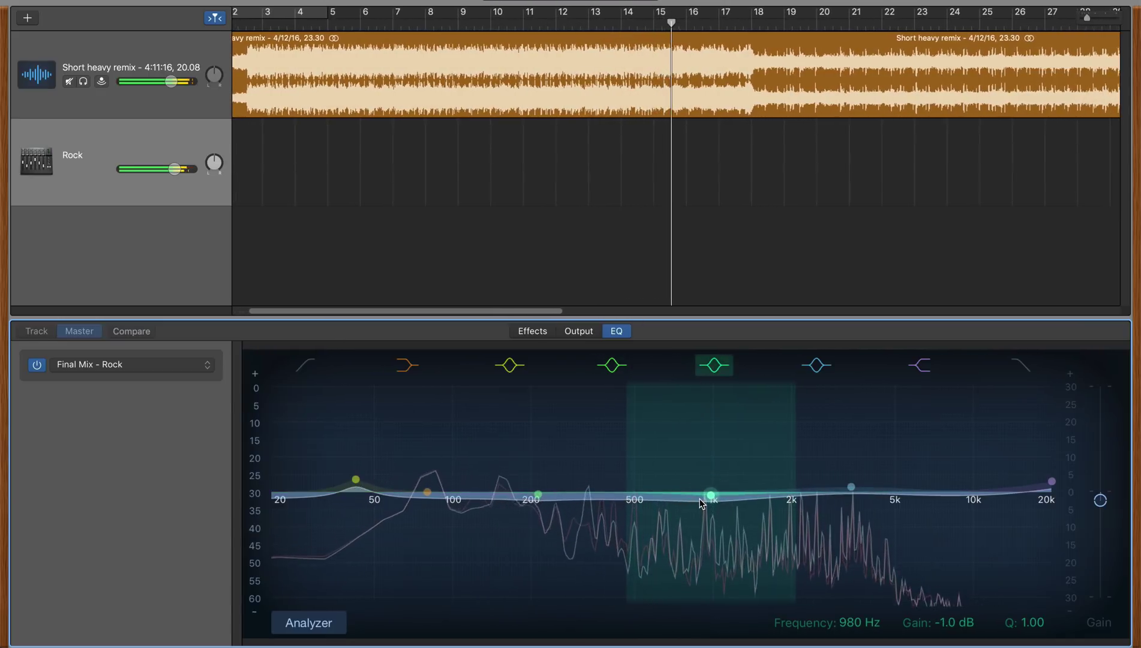
Step: Move the master EQ's upper bell band to 2050 Hz at +2.5 dB and its high shelf to 13400 Hz at +6.0 dB
{"action": "left_click_drag", "start_coordinate": [839, 484], "coordinate": [794, 482]}
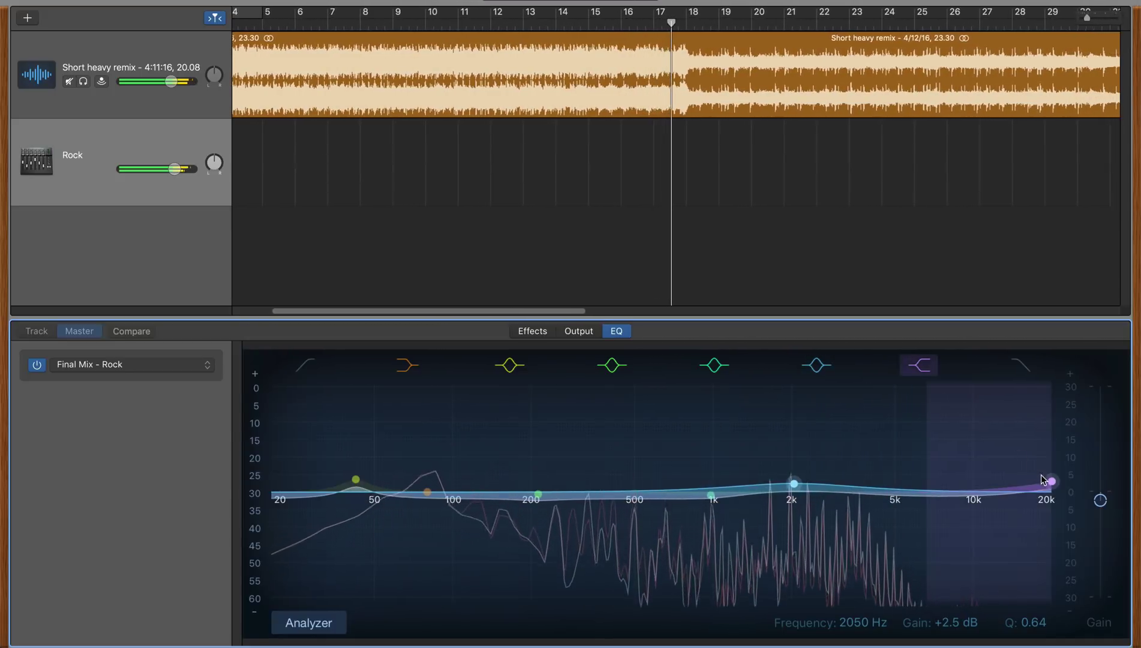
{"action": "left_click_drag", "start_coordinate": [1042, 480], "coordinate": [999, 484]}
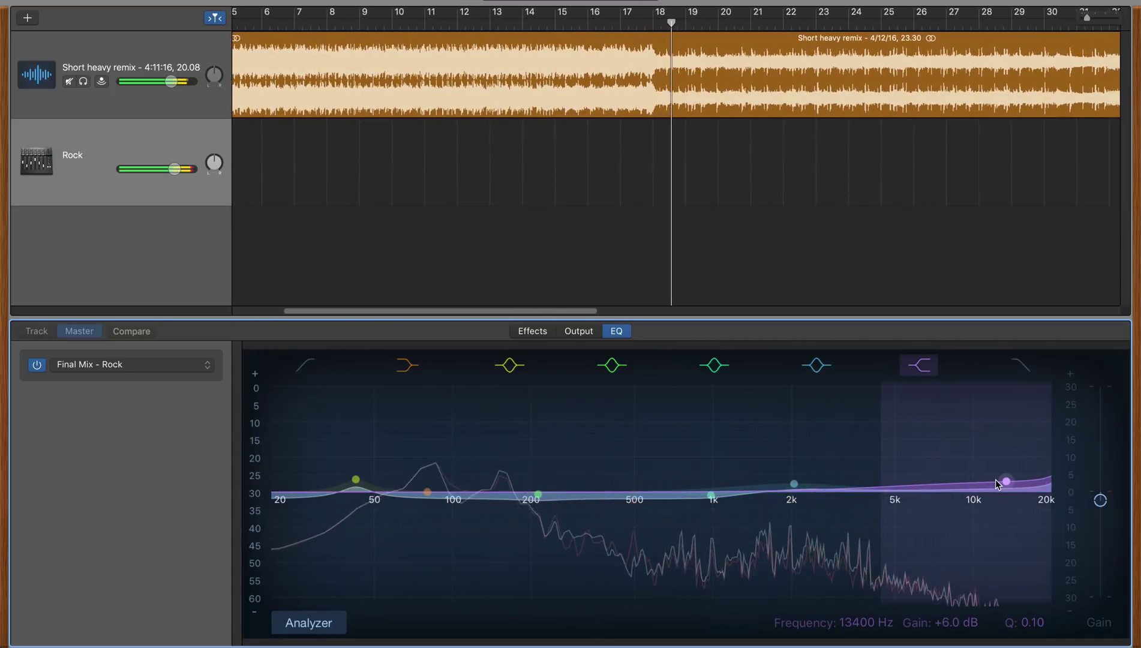
Step: Move the master EQ's lowest bell band to 48.0 Hz and boost it to +5.0 dB
{"action": "left_click", "coordinate": [427, 492]}
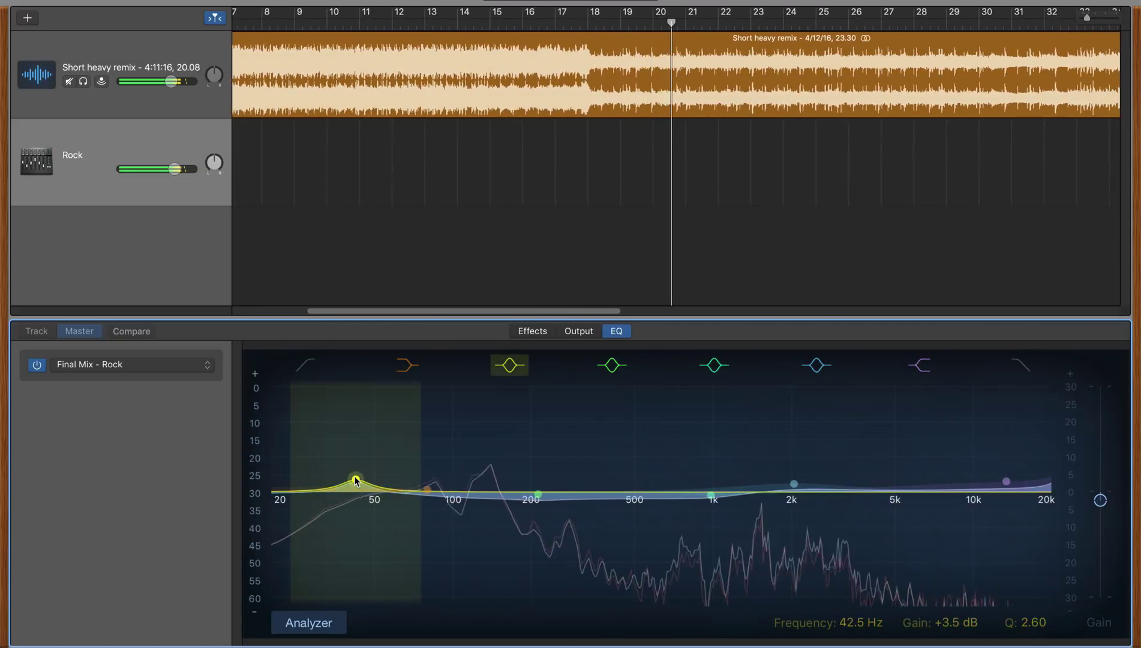
{"action": "left_click_drag", "start_coordinate": [352, 472], "coordinate": [418, 363]}
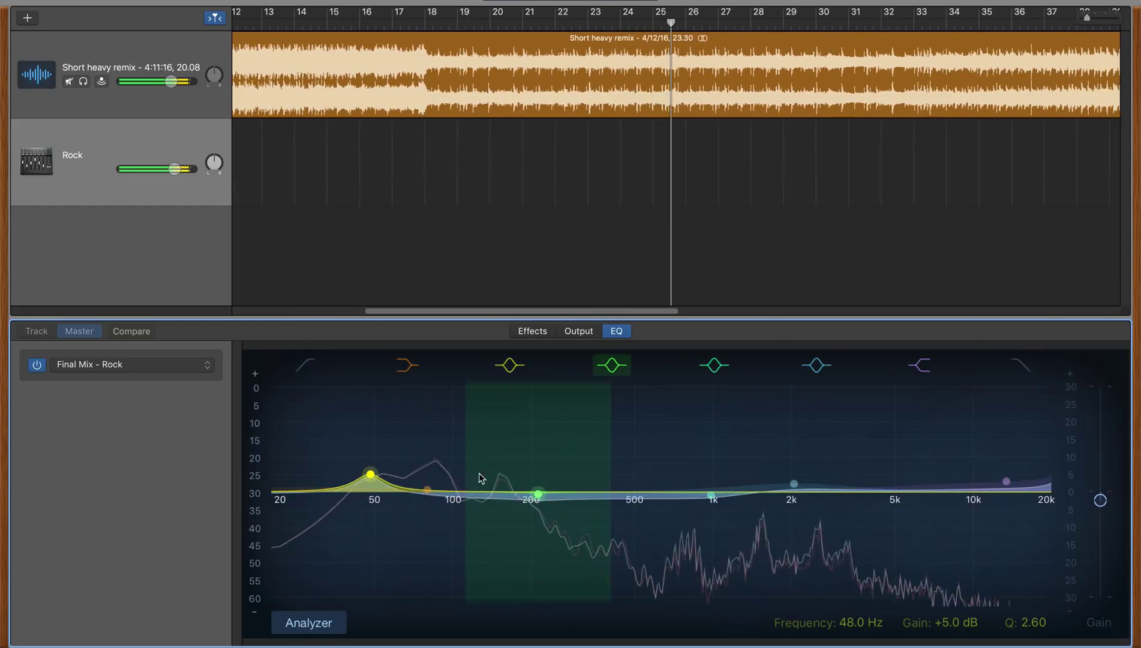
Step: Compare the rock mix with the master EQ bypassed and active several times during playback
{"action": "left_click", "coordinate": [37, 364]}
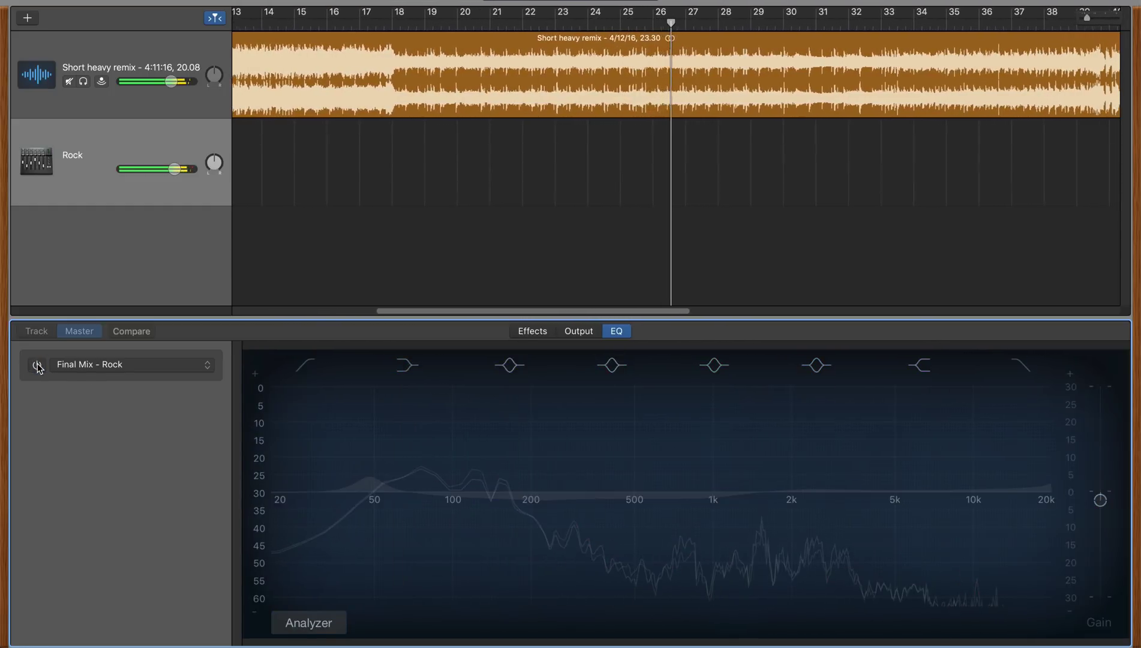
{"action": "left_click", "coordinate": [37, 364]}
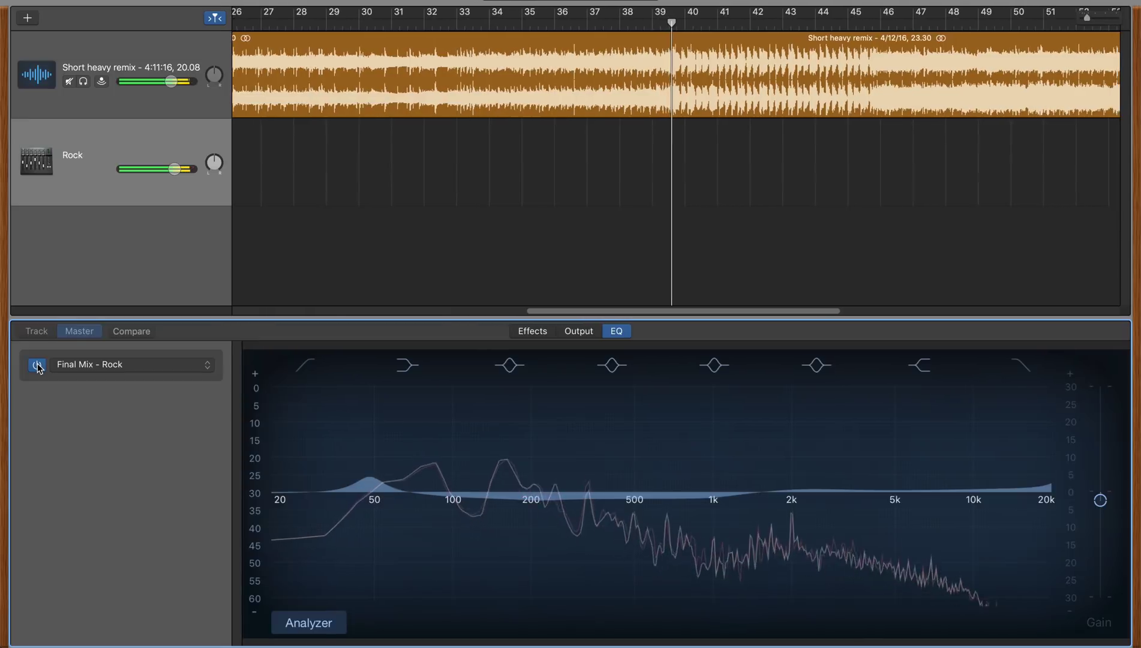
{"action": "left_click", "coordinate": [36, 364]}
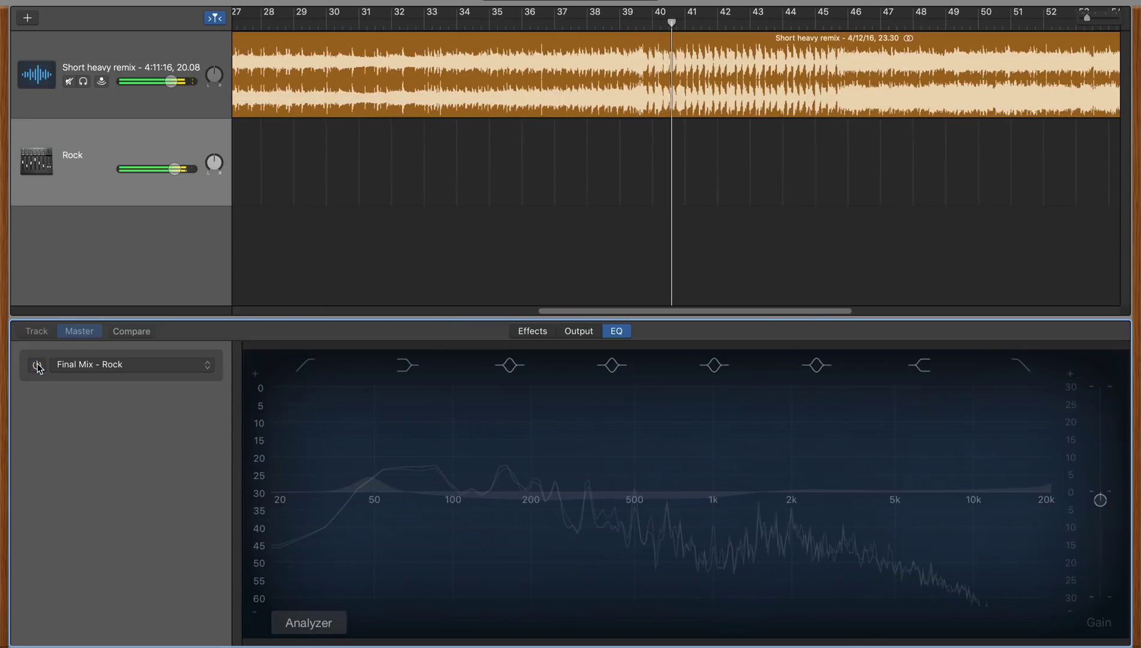
{"action": "left_click", "coordinate": [36, 364]}
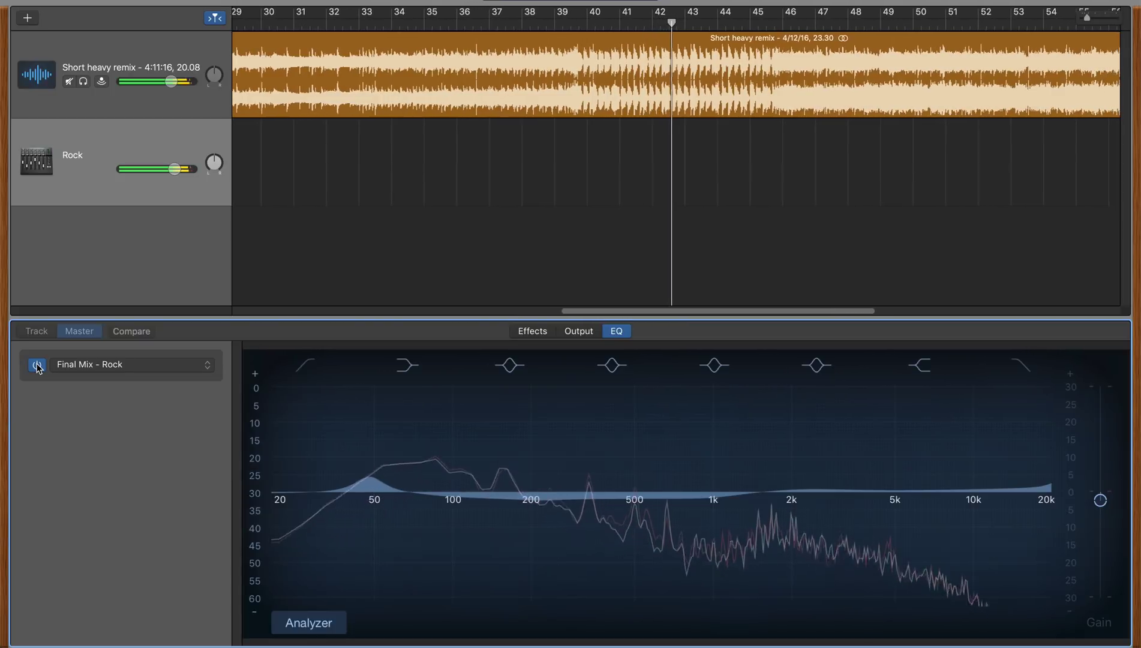
{"action": "left_click", "coordinate": [37, 365]}
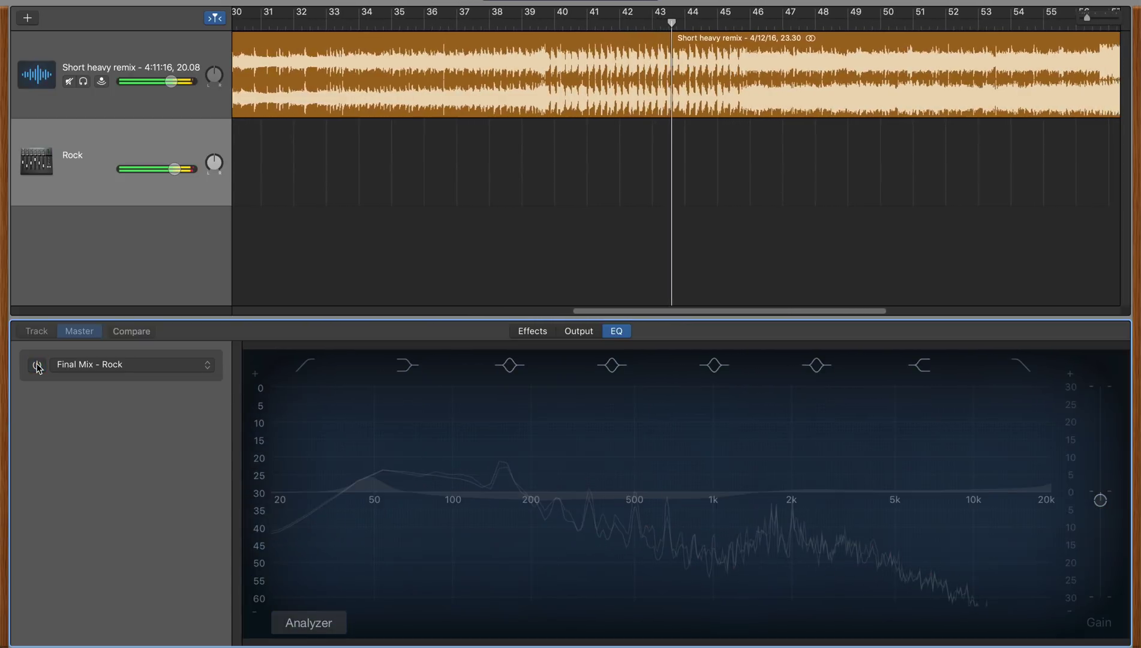
{"action": "left_click", "coordinate": [37, 364]}
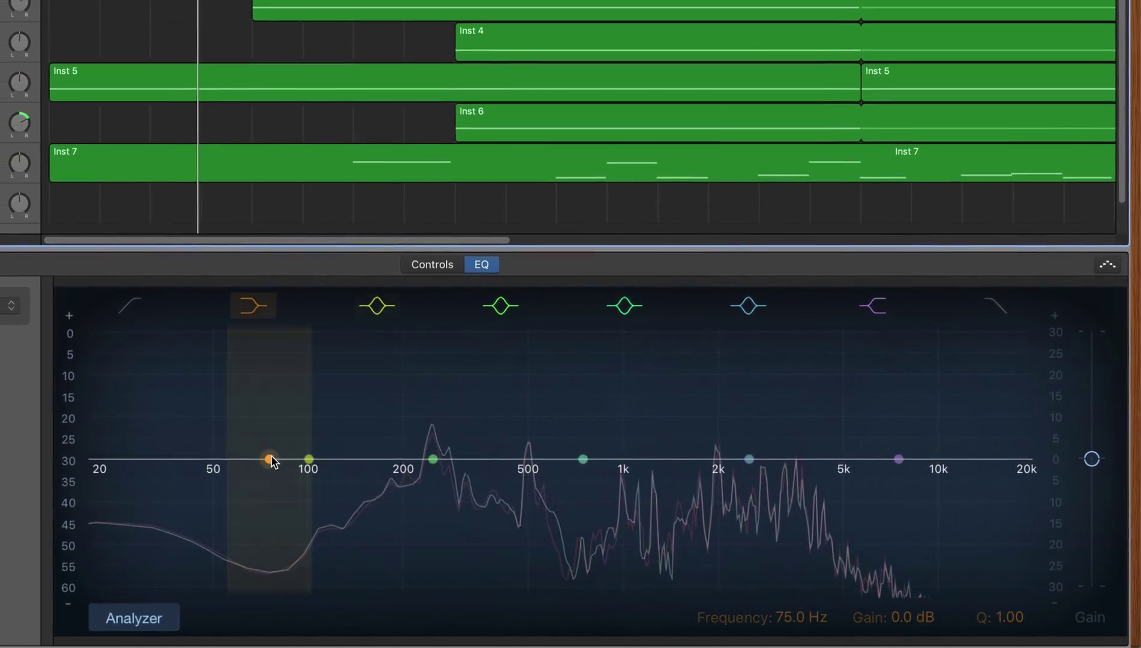
Step: Enable the low cut filter on the instrument track's EQ, raise its cutoff above 50 Hz, and toggle the lowest bell band off and on
{"action": "left_click", "coordinate": [131, 306]}
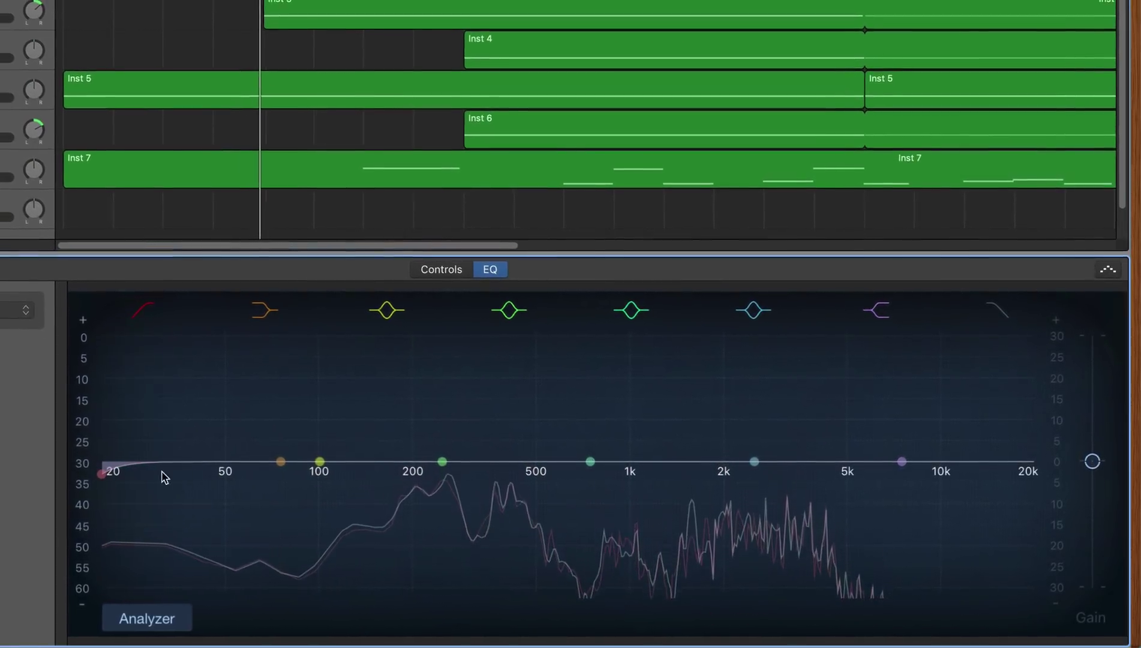
{"action": "left_click_drag", "start_coordinate": [102, 474], "coordinate": [539, 468]}
{"action": "left_click", "coordinate": [414, 316]}
{"action": "left_click", "coordinate": [414, 316]}
Step: Narrow the instrument EQ's second bell band at about 400 Hz by adjusting its Q, and cut its gain slightly
{"action": "left_click", "coordinate": [468, 467]}
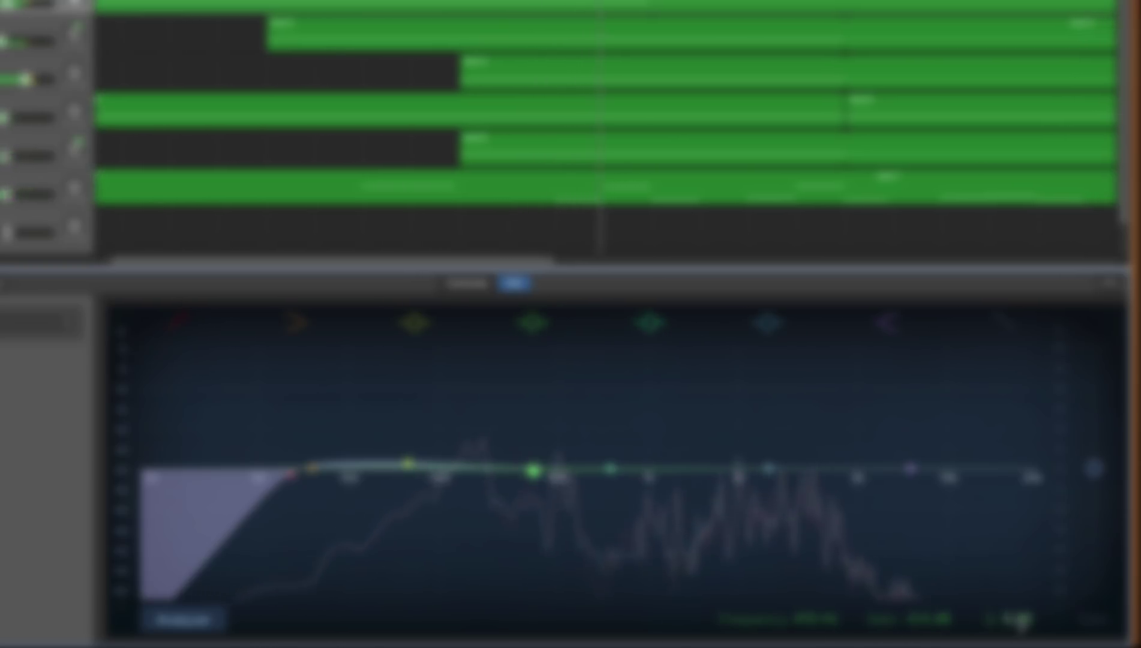
{"action": "left_click", "coordinate": [1020, 619]}
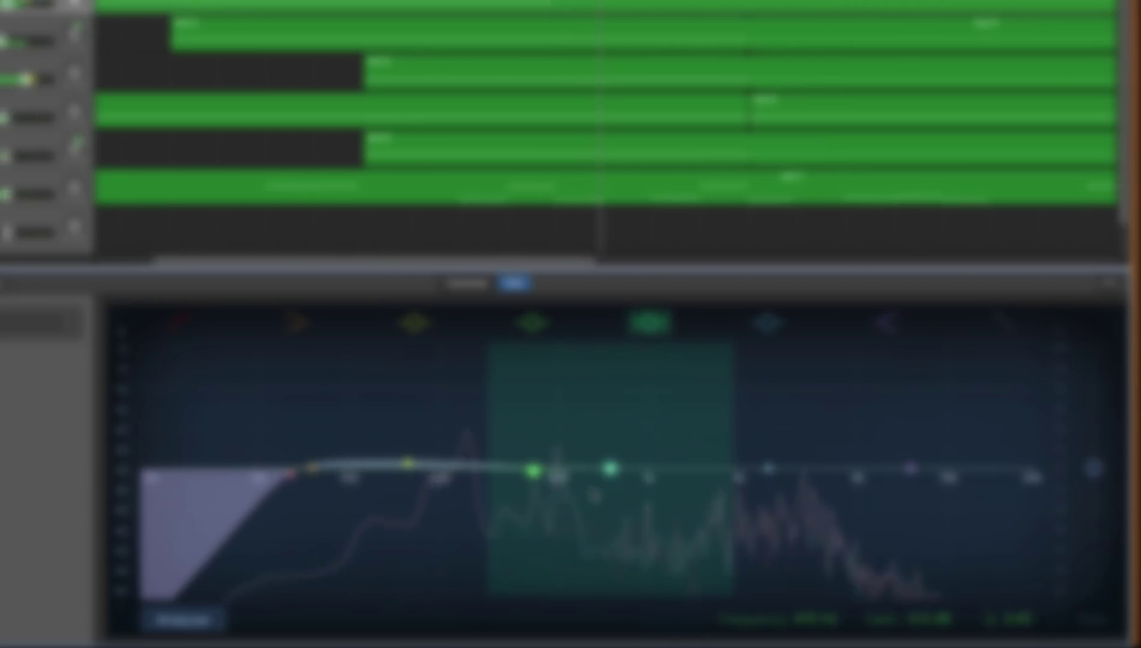
{"action": "mouse_move", "coordinate": [533, 470]}
{"action": "left_mouse_down"}
{"action": "mouse_move", "coordinate": [546, 480]}
{"action": "mouse_move", "coordinate": [533, 483]}
{"action": "left_mouse_up"}
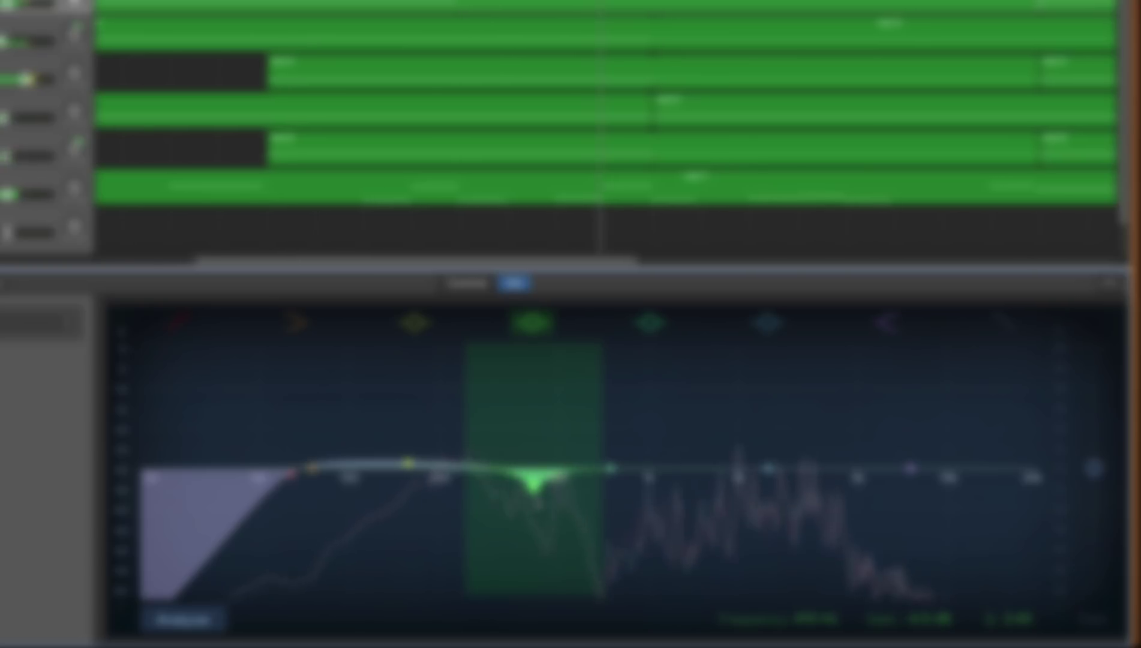